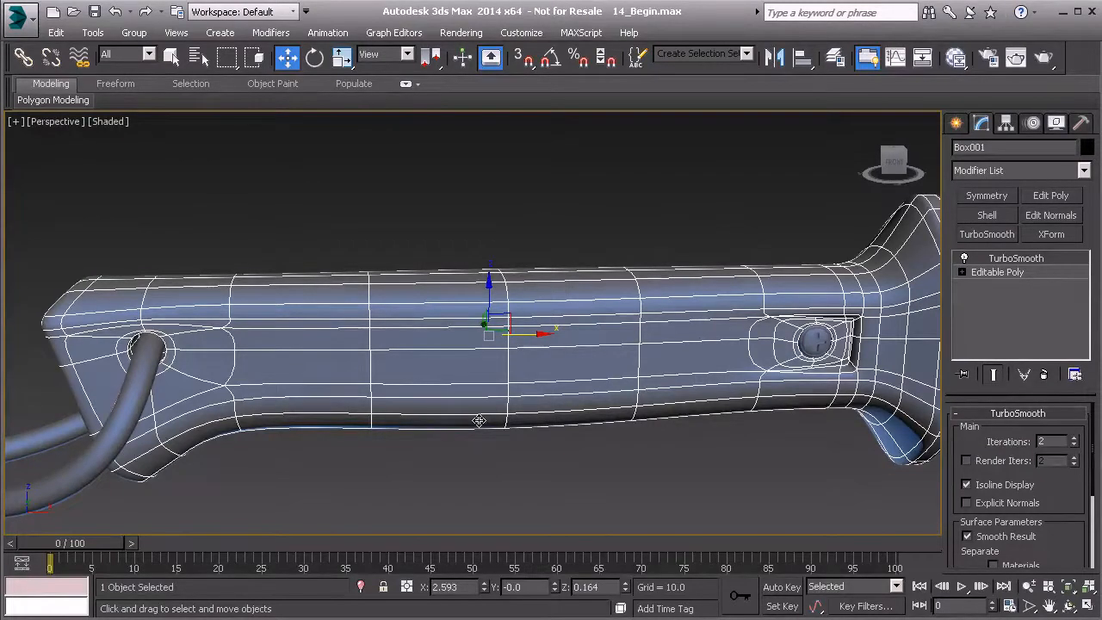
In the front view, draw a plane about 39 long and 124 wide over the middle of the knife handle, and switch to wireframe display.
scroll(440, 327, "down", 4)
middle_click_drag(525, 304, 485, 352)
scroll(486, 351, "up", 2)
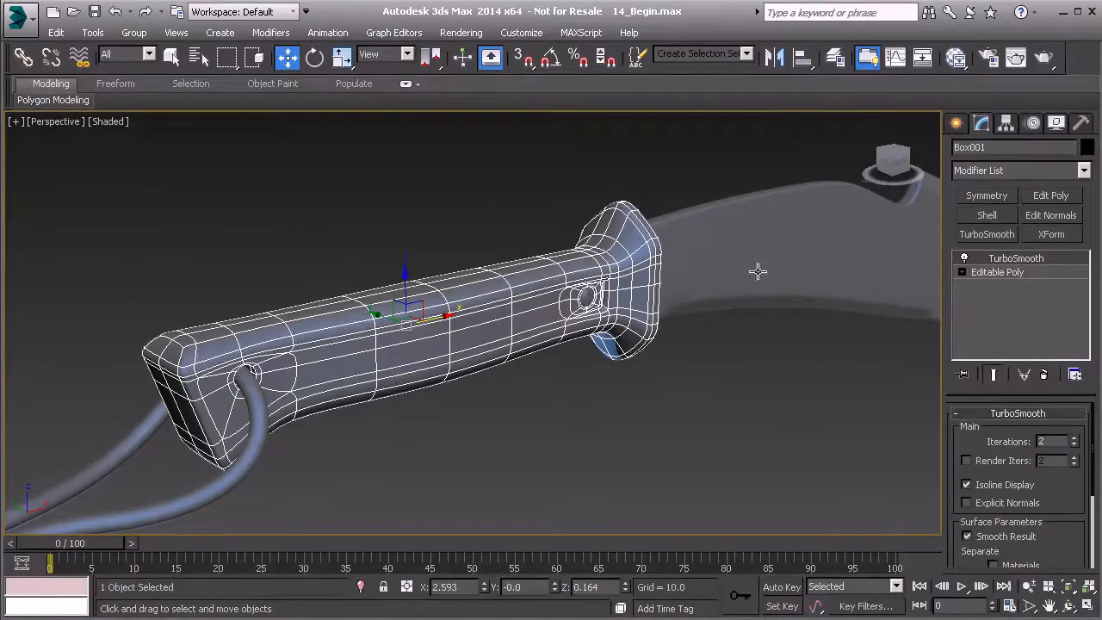
key("f")
middle_click_drag(692, 279, 674, 276)
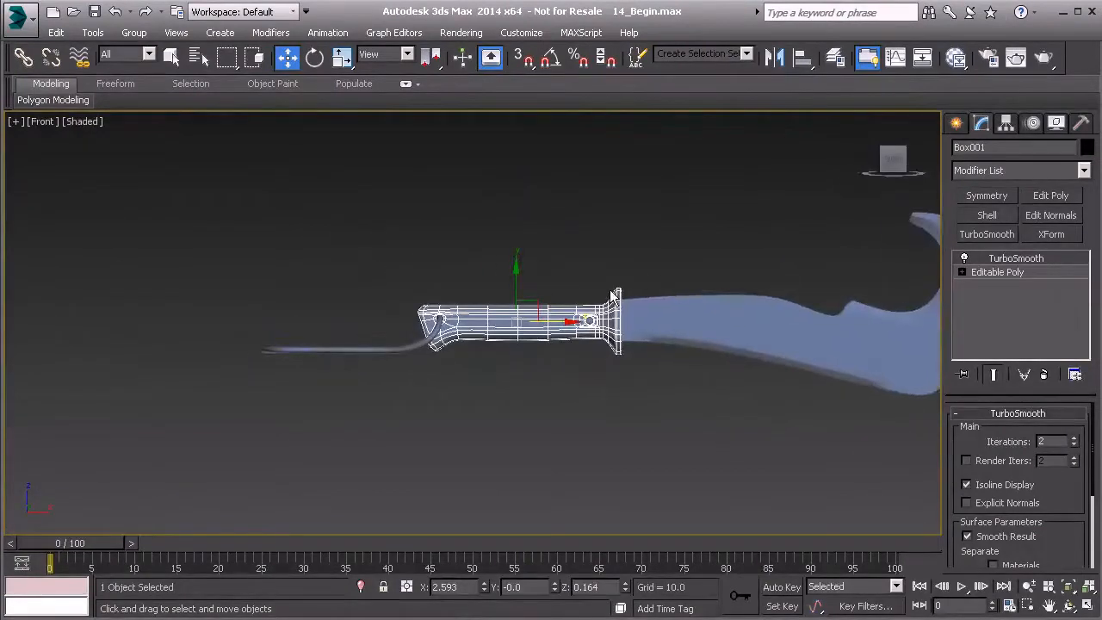
scroll(614, 297, "up", 3)
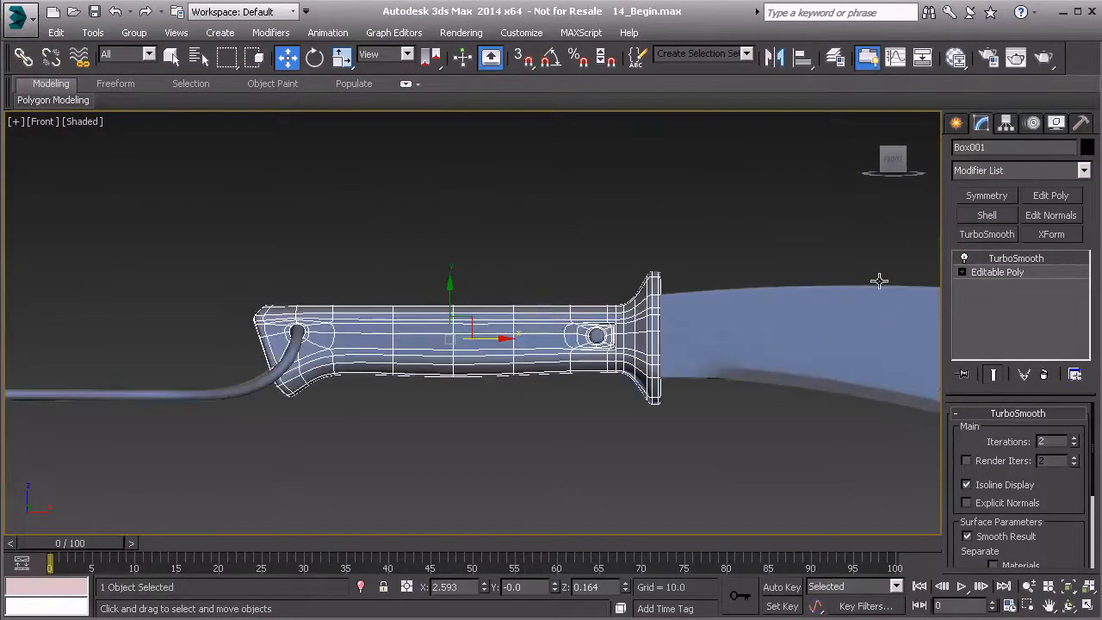
left_click(955, 124)
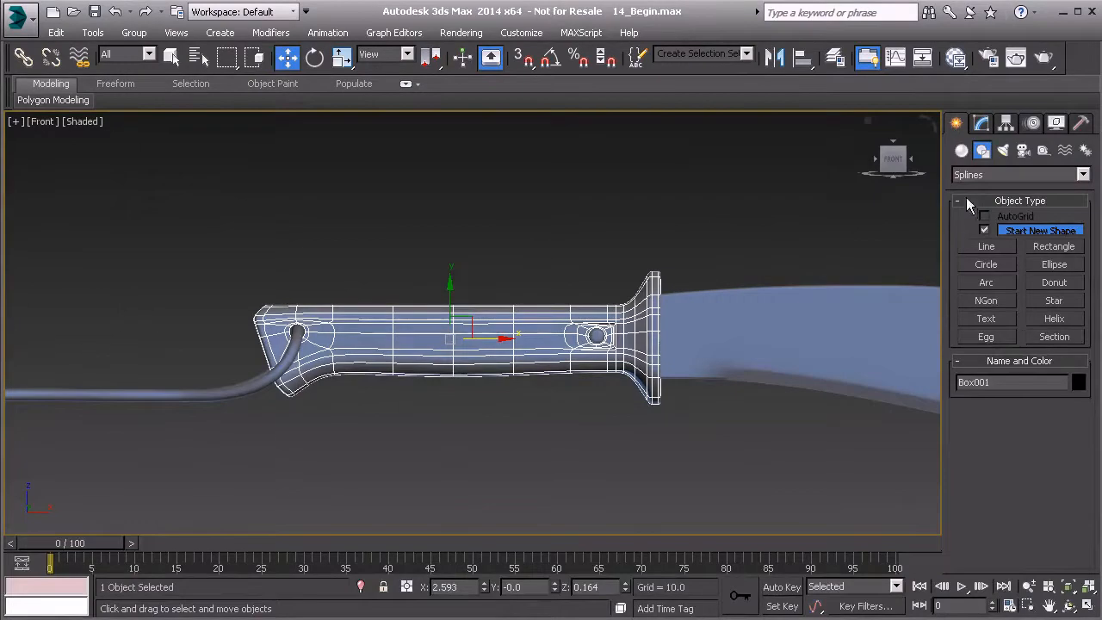
left_click(961, 152)
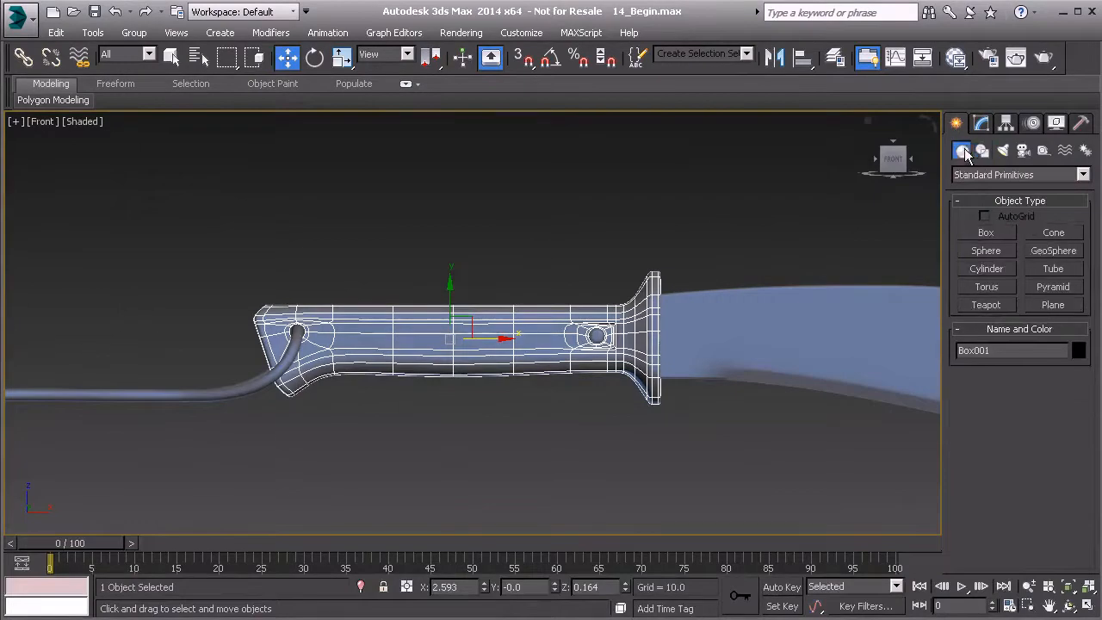
left_click(1055, 306)
scroll(401, 315, "up", 5)
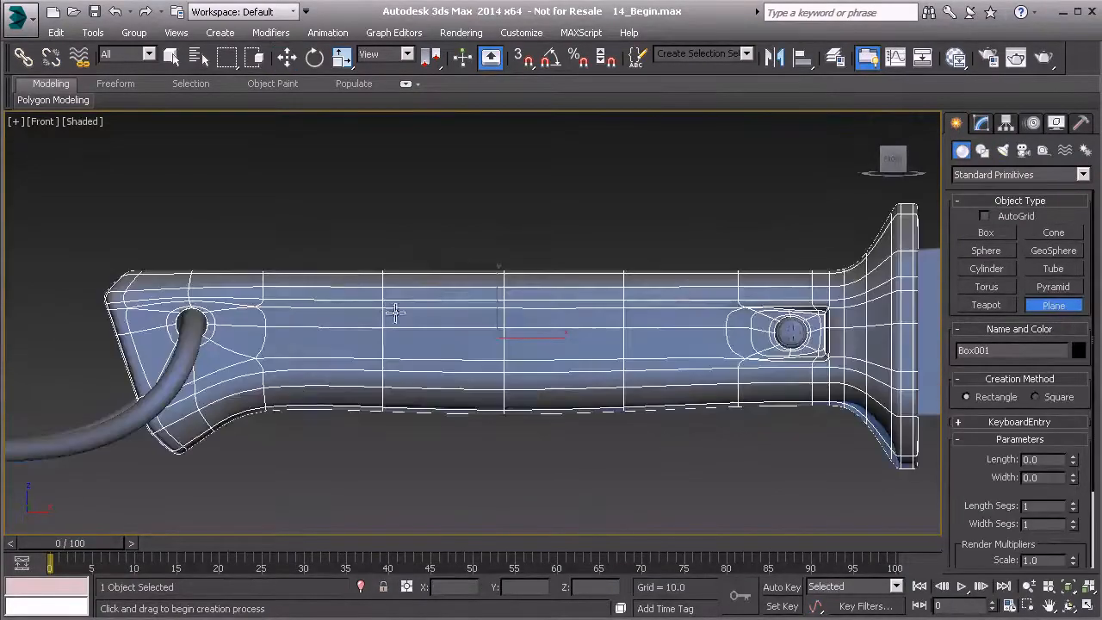
mouse_move(295, 274)
left_mouse_down()
mouse_move(384, 373)
mouse_move(638, 411)
mouse_move(714, 407)
left_mouse_up()
key("F3")
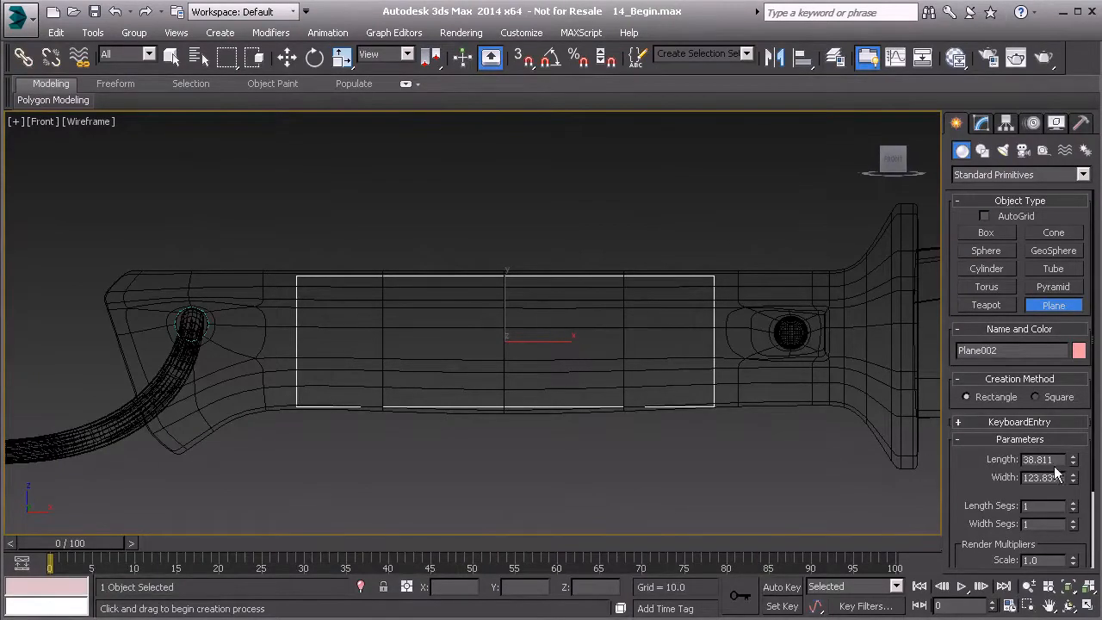
Set the plane's length segments to 6.
scroll(1043, 499, "down", 3)
left_click(1072, 444)
left_click(1073, 444)
left_click(1072, 444)
left_click(1073, 444)
left_click(1072, 444)
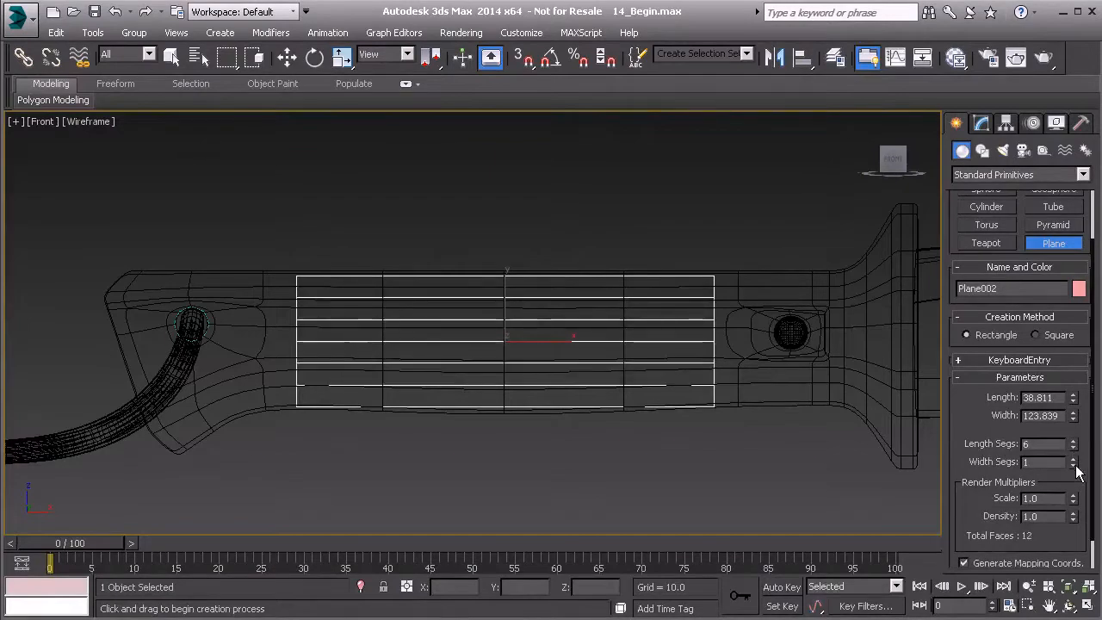
Set the plane's width segments to 18 so its grid cells are roughly square.
left_click(1073, 458)
left_click(1073, 459)
left_click(1073, 458)
left_click(1073, 459)
left_click(1073, 459)
left_click(1073, 459)
left_click(1073, 459)
left_click(1073, 459)
left_click(1073, 459)
left_click(1073, 459)
left_click(1073, 459)
left_click(1073, 459)
left_click(1073, 459)
left_click(1073, 459)
left_click(1073, 459)
left_click(1073, 458)
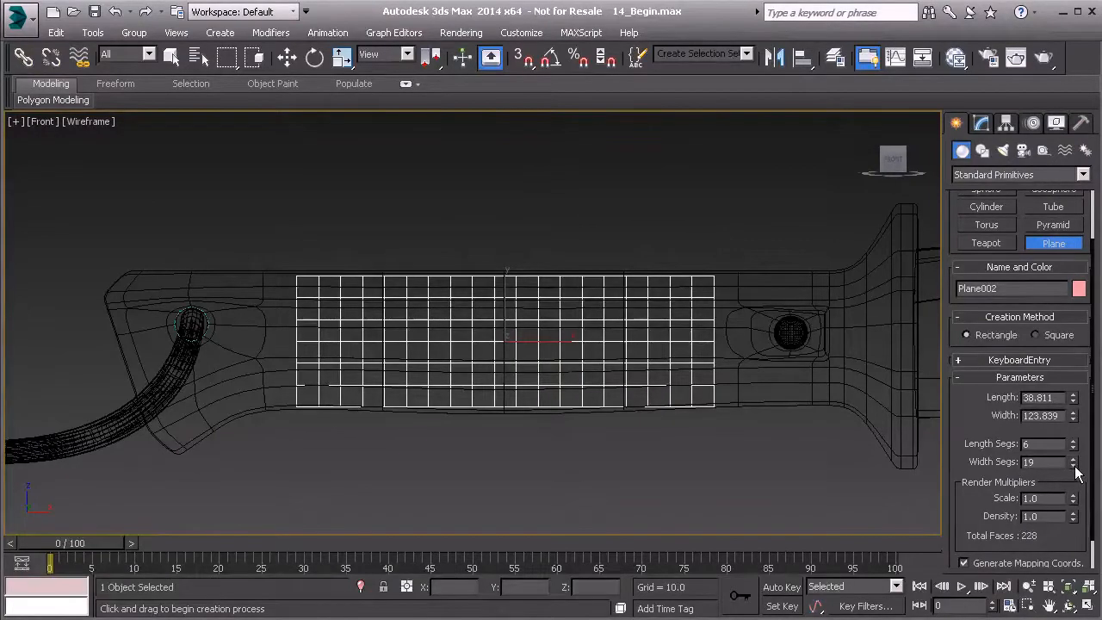
left_click(1073, 465)
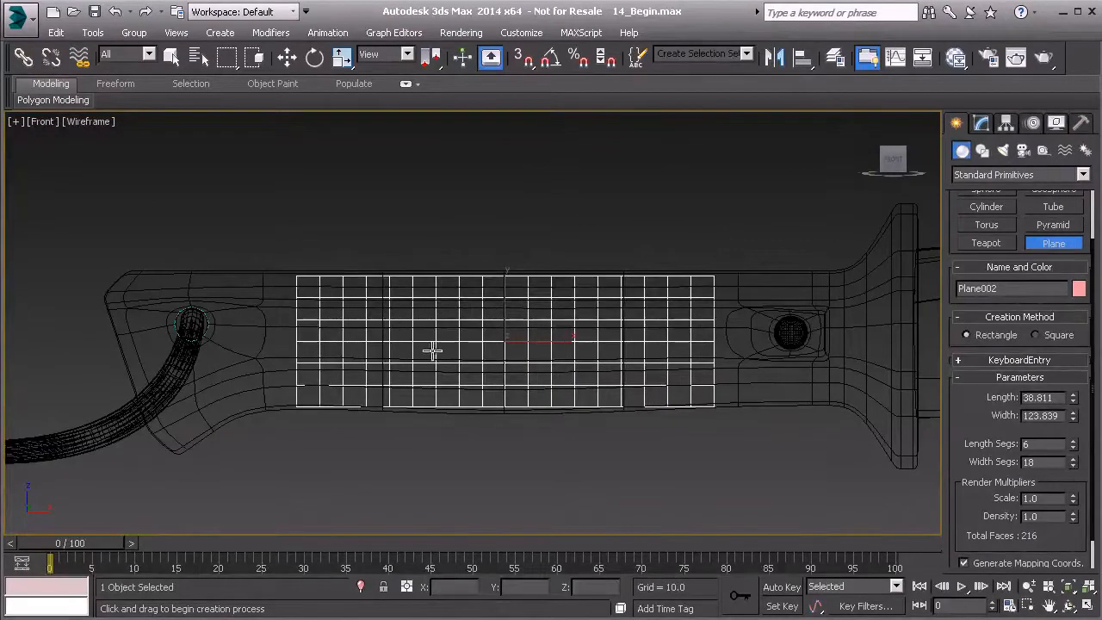
Set the plane's length to 40 and its width to 120.
scroll(315, 302, "up", 1)
middle_click_drag(343, 306, 344, 307)
scroll(345, 308, "up", 2)
middle_click_drag(538, 329, 408, 322)
scroll(483, 347, "down", 1)
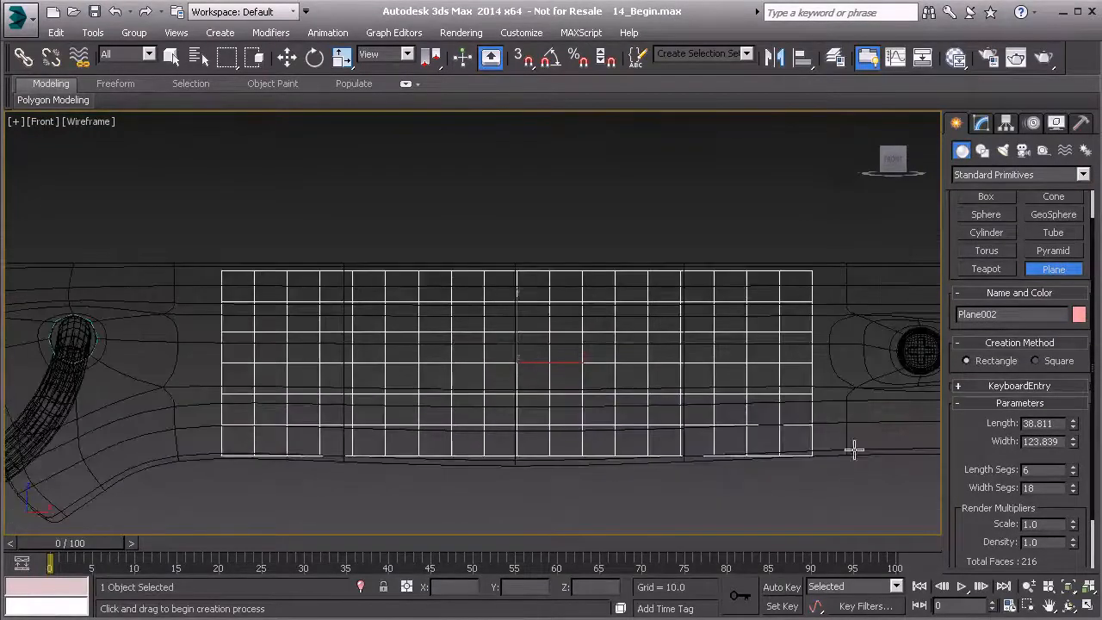
left_click_drag(1060, 424, 1026, 424)
type("40")
key("Return")
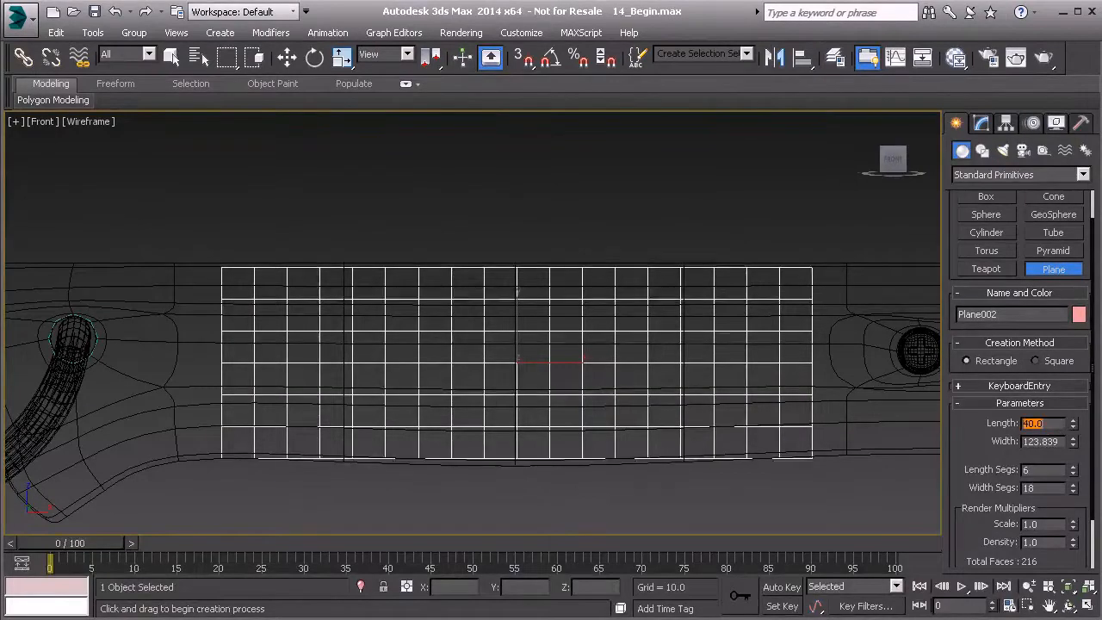
left_click_drag(1068, 442, 975, 441)
type("120")
key("Return")
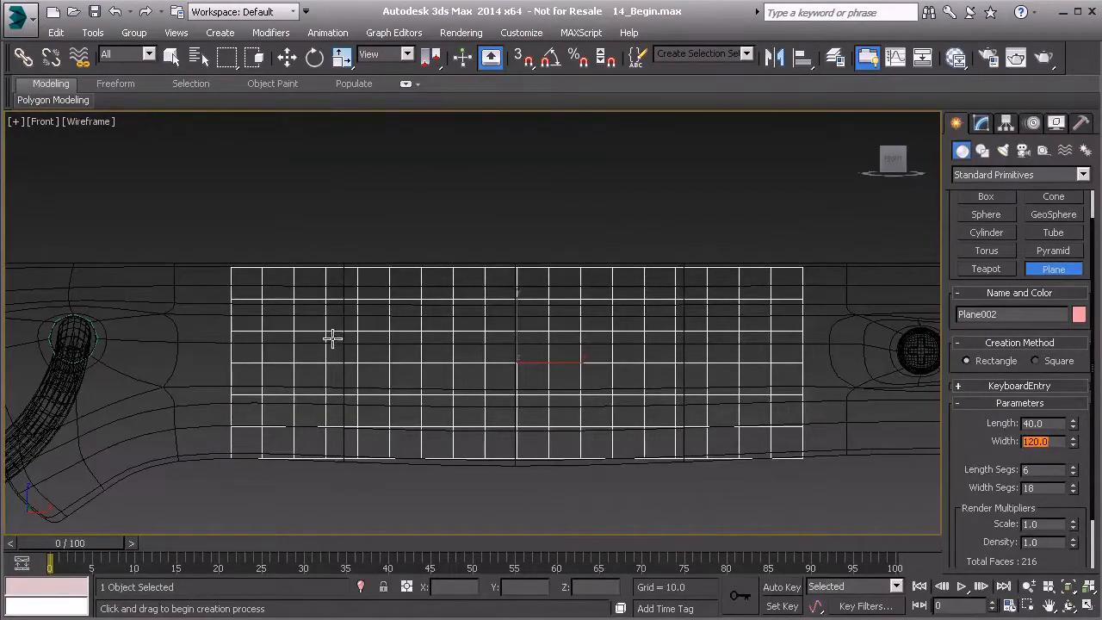
Convert the segmented plane over the handle to an Editable Poly.
key("w")
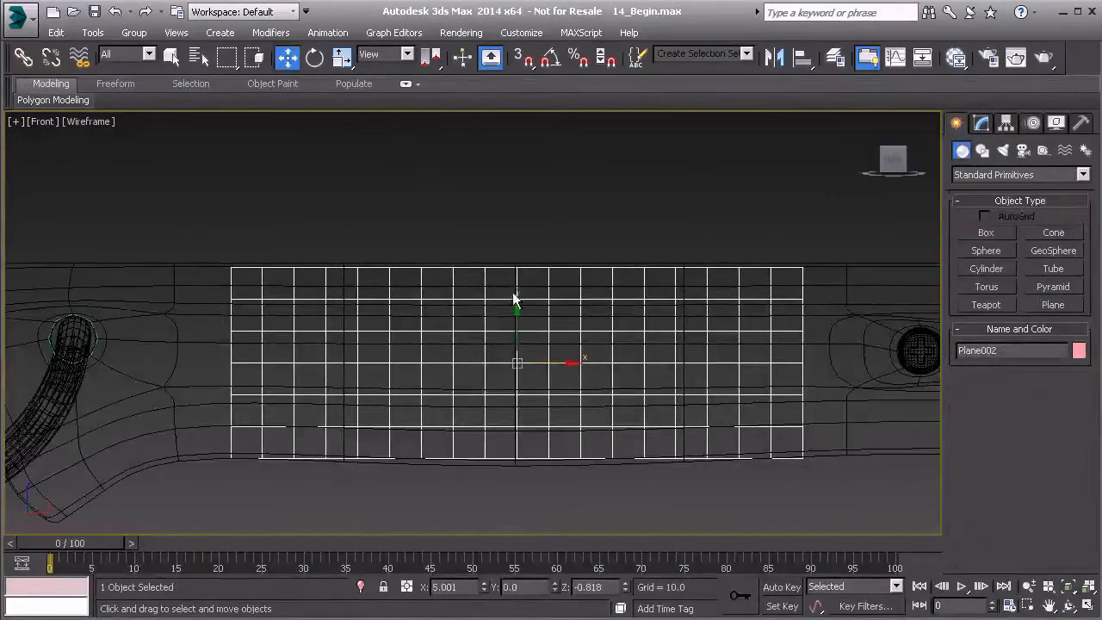
right_click(532, 333)
mouse_move(560, 491)
left_click(733, 504)
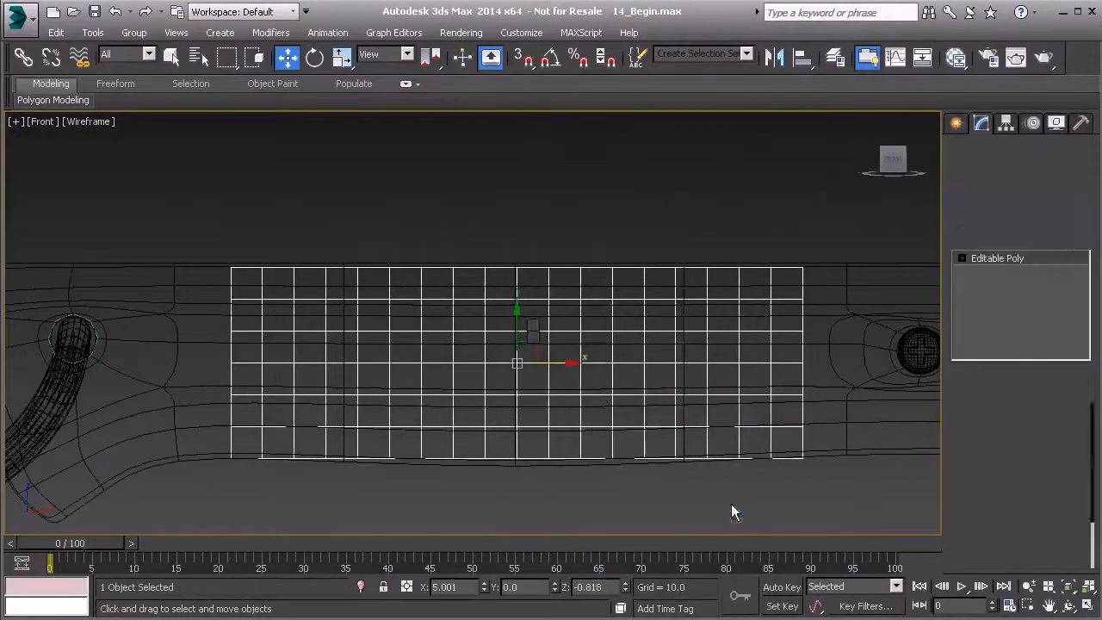
Delete every other polygon of the plane in a checkerboard pattern across all six rows, starting with the upper-left corner polygon.
left_click(1036, 432)
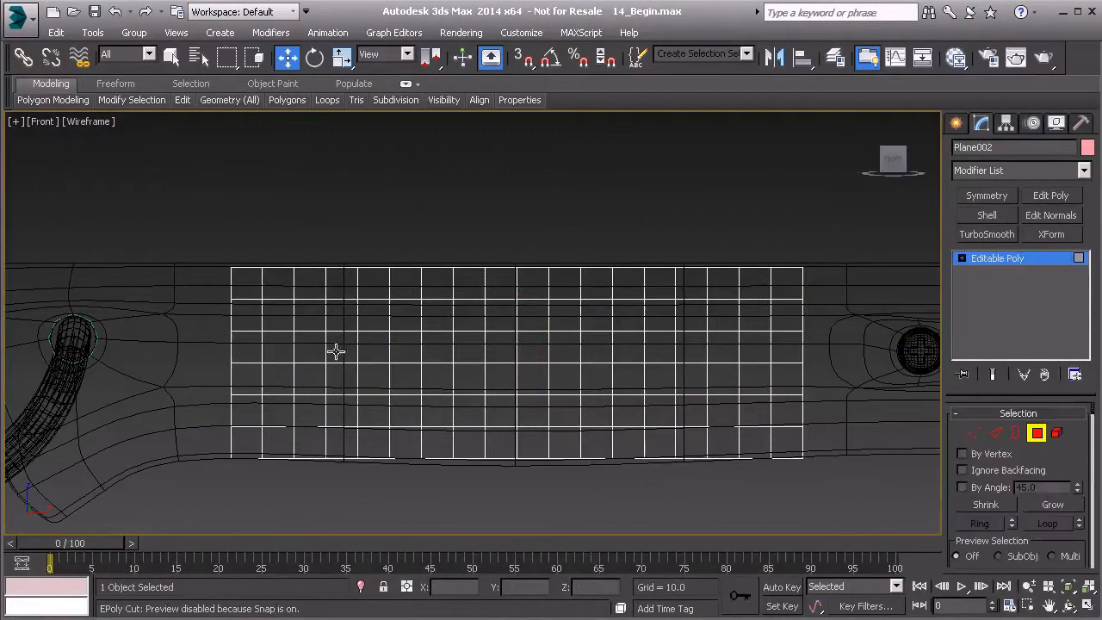
left_click(256, 291)
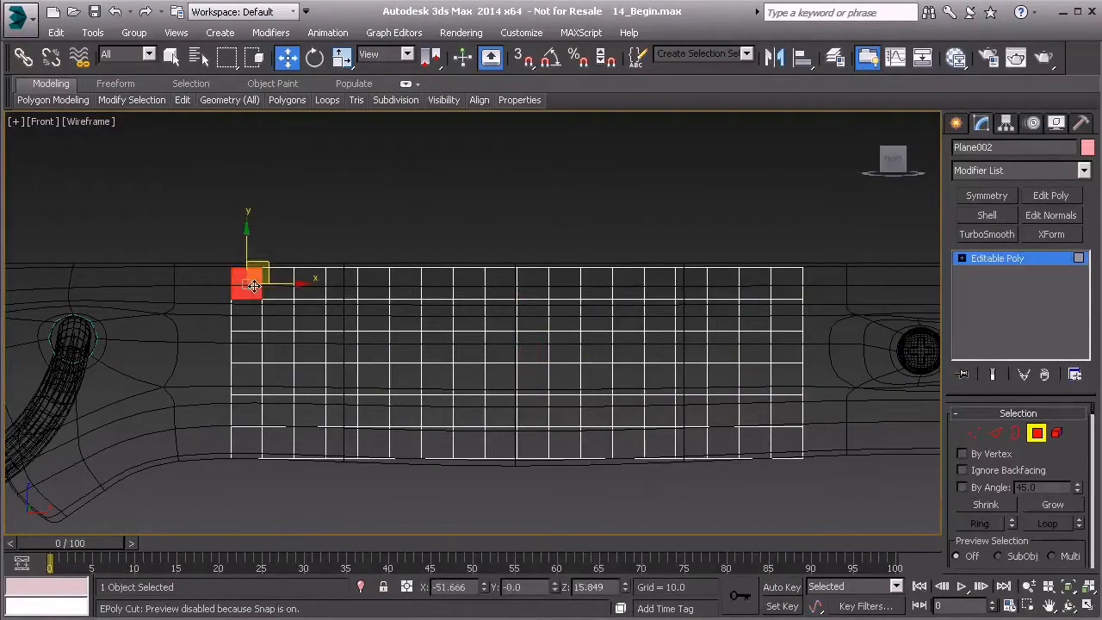
left_click(252, 349, "ctrl")
left_click(274, 320, "ctrl")
left_click(310, 283, "ctrl")
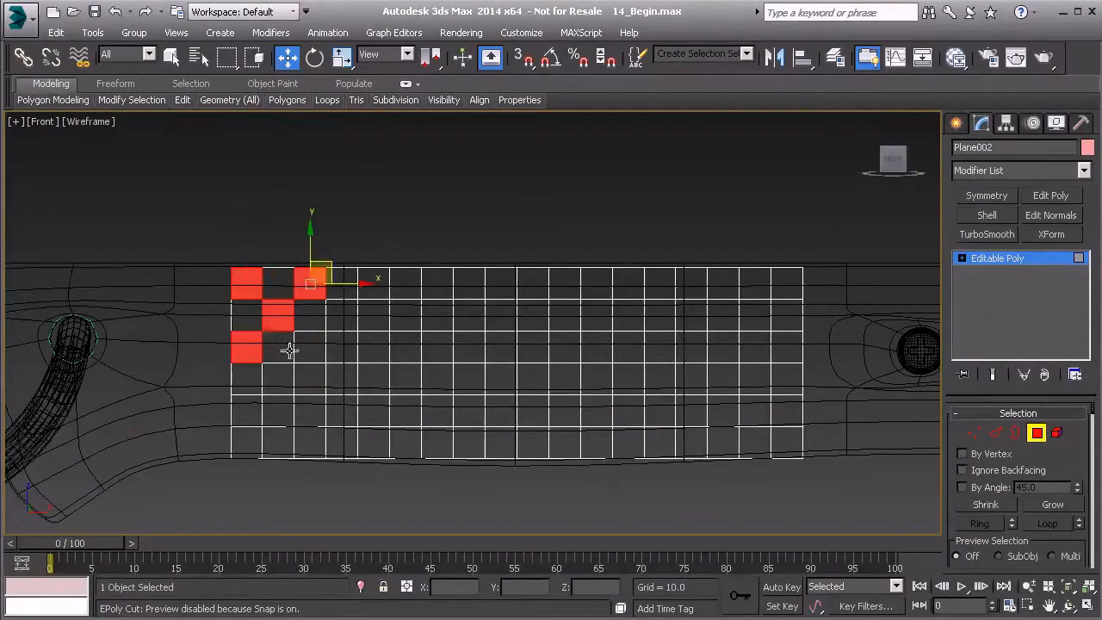
left_click(248, 410, "ctrl")
left_click(277, 379, "ctrl")
left_click(308, 347, "ctrl")
left_click(340, 315, "ctrl")
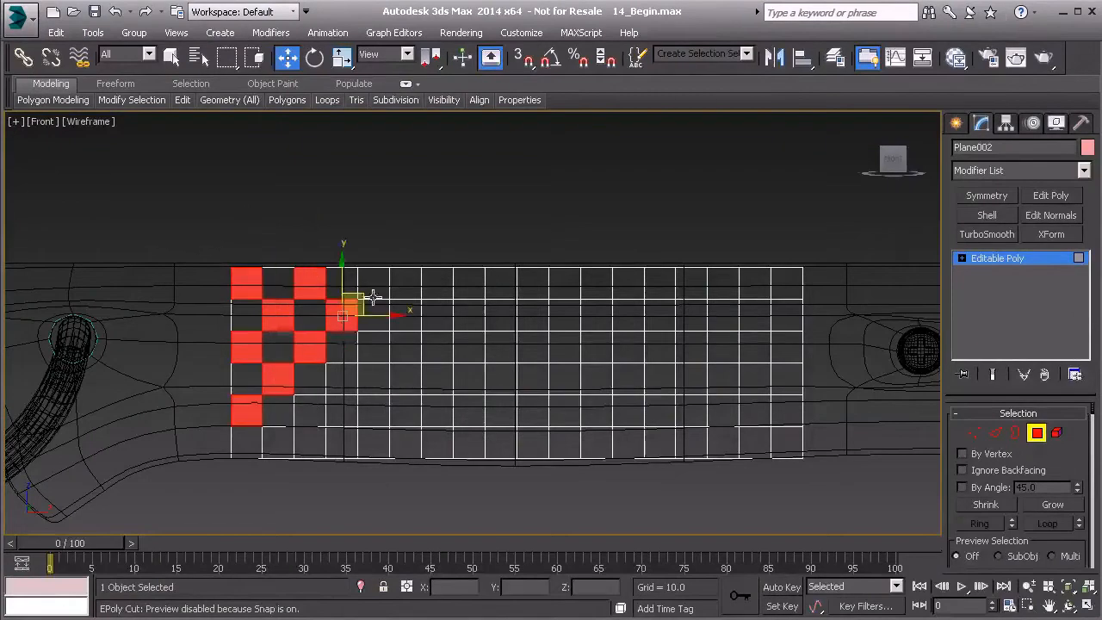
left_click(373, 283, "ctrl")
left_click(277, 442, "ctrl")
left_click(309, 410, "ctrl")
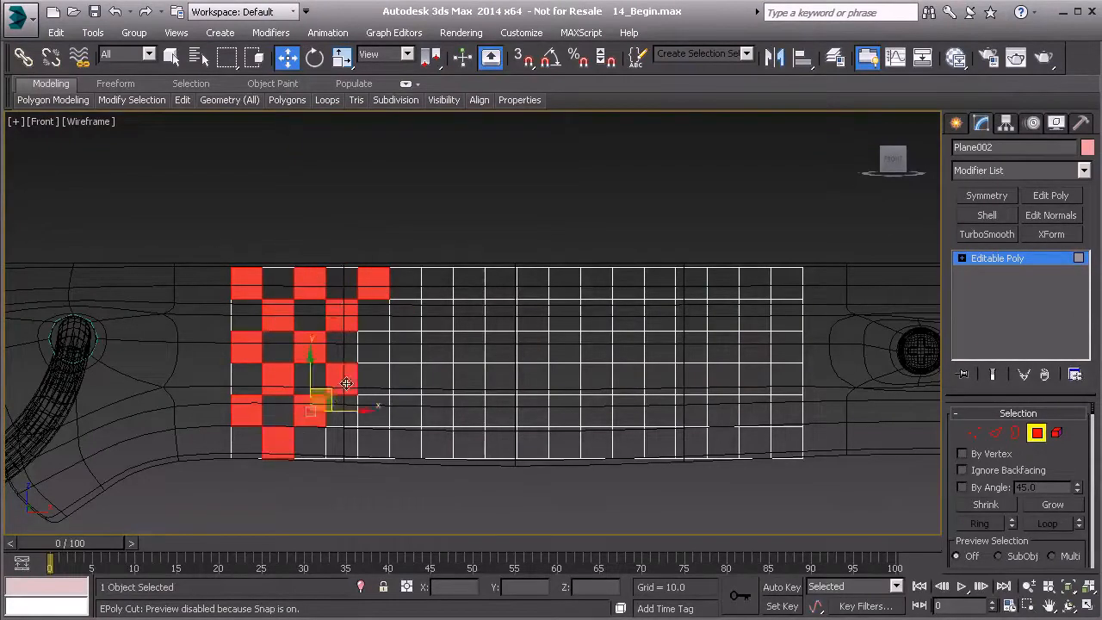
left_click(341, 378, "ctrl")
left_click(373, 346, "ctrl")
left_click(405, 315, "ctrl")
left_click(435, 286, "ctrl")
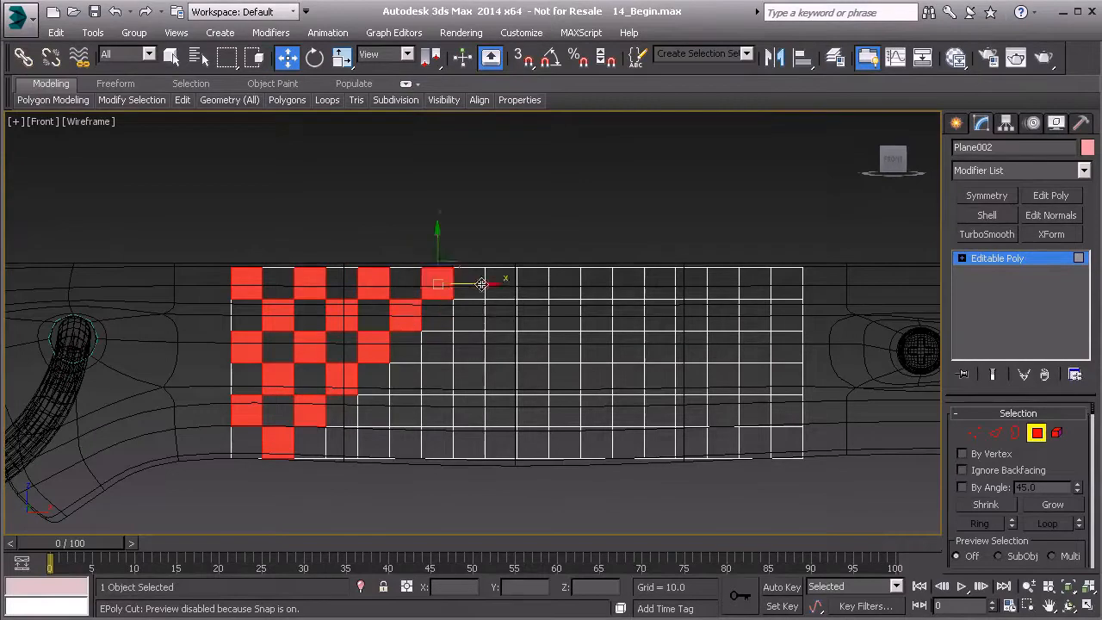
left_click(497, 284, "ctrl")
left_click(468, 315, "ctrl")
left_click(436, 347, "ctrl")
left_click(405, 379, "ctrl")
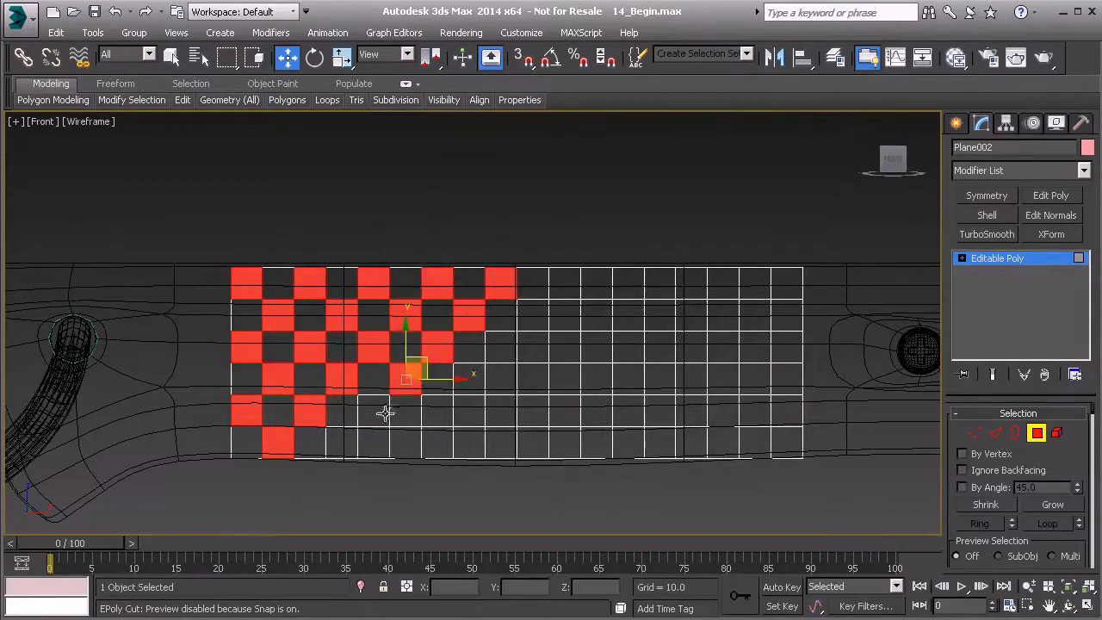
left_click(373, 410, "ctrl")
left_click(340, 442, "ctrl")
left_click(404, 442, "ctrl")
left_click(437, 410, "ctrl")
left_click(469, 379, "ctrl")
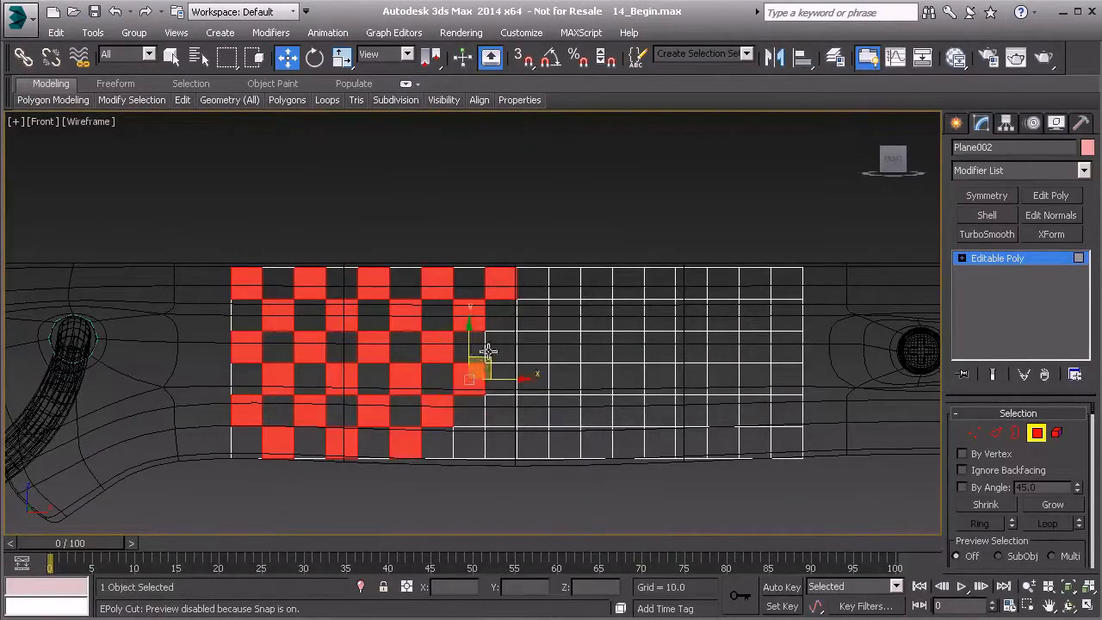
left_click(500, 347, "ctrl")
left_click(532, 315, "ctrl")
left_click(554, 290, "ctrl")
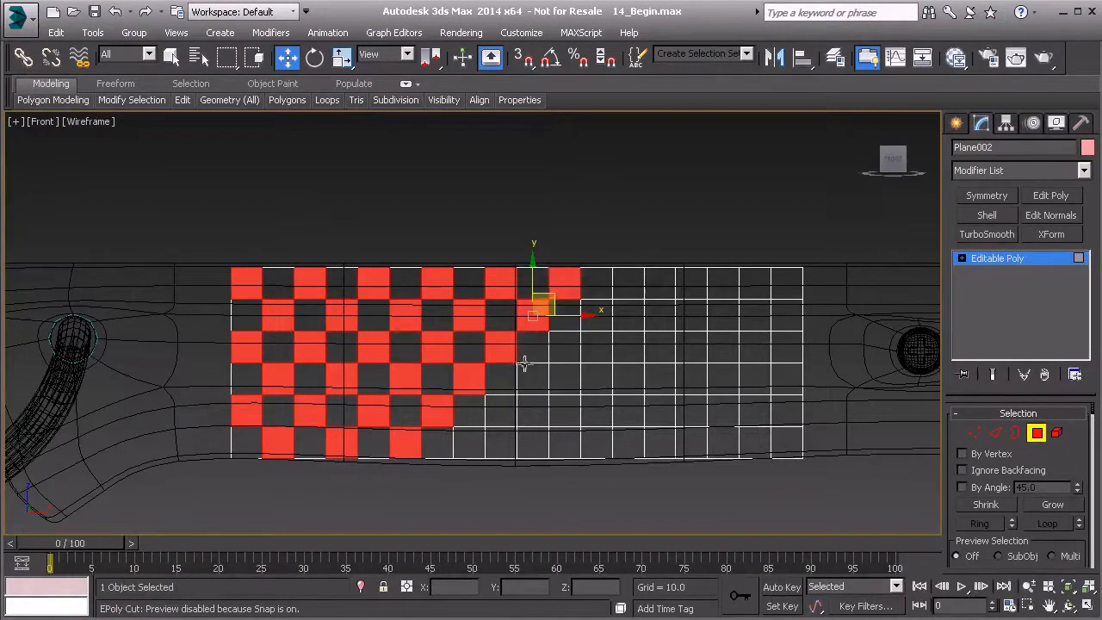
left_click(480, 439, "ctrl")
left_click(508, 404, "ctrl")
left_click(540, 372, "ctrl")
left_click(564, 347, "ctrl")
left_click(596, 315, "ctrl")
left_click(628, 286, "ctrl")
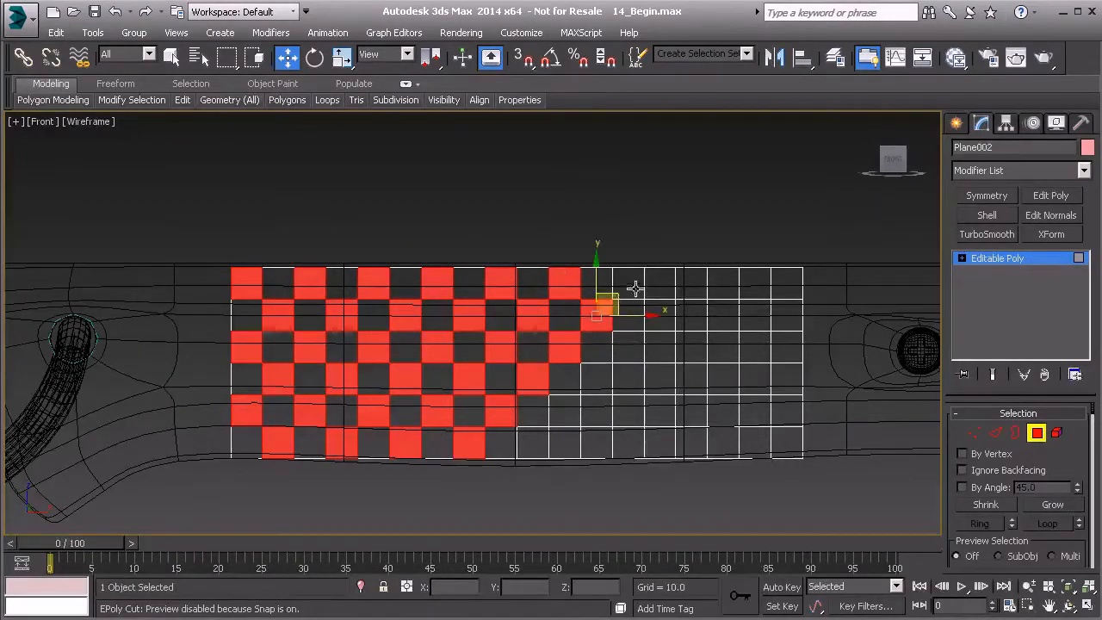
left_click(540, 440, "ctrl")
left_click(564, 410, "ctrl")
left_click(596, 378, "ctrl")
left_click(627, 346, "ctrl")
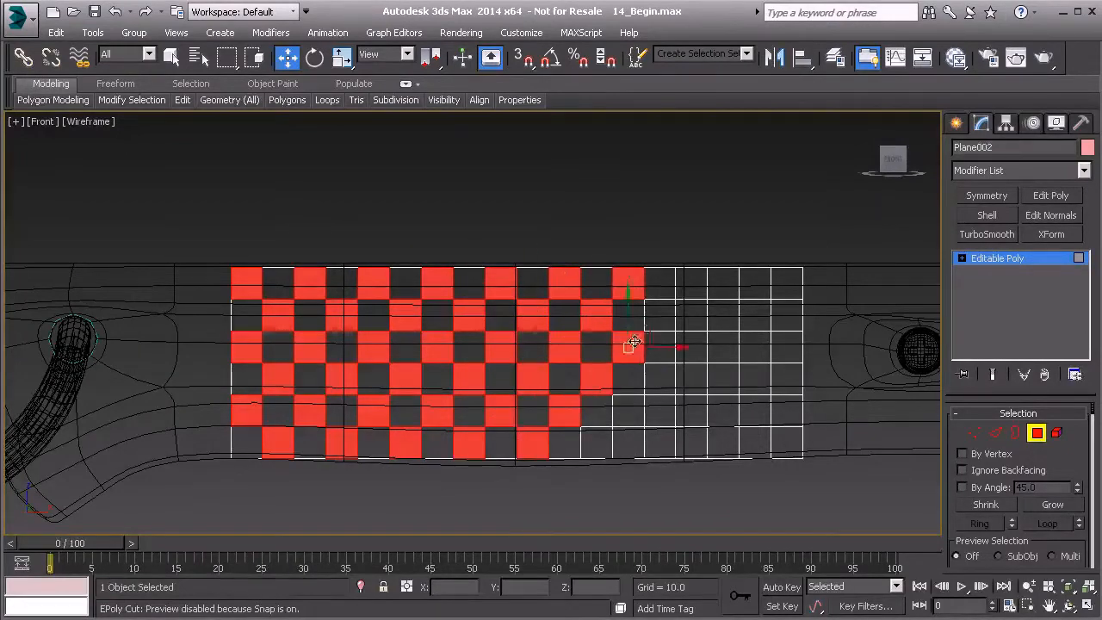
left_click(659, 315, "ctrl")
left_click(691, 283, "ctrl")
left_click(749, 284, "ctrl")
left_click(723, 315, "ctrl")
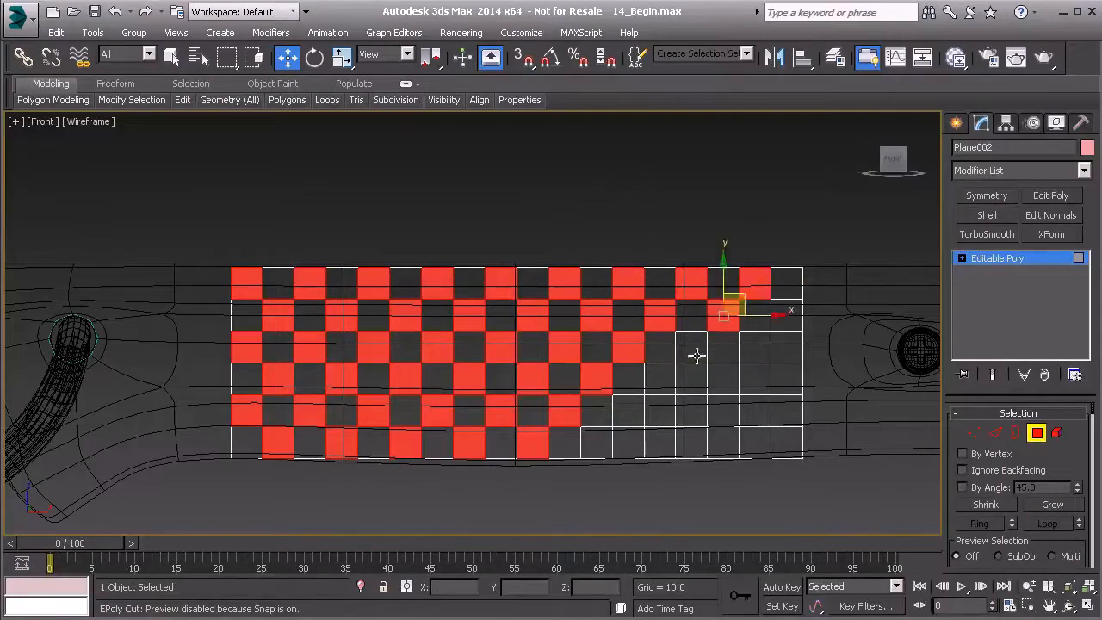
left_click(694, 353, "ctrl")
left_click(659, 381, "ctrl")
left_click(631, 414, "ctrl")
left_click(599, 445, "ctrl")
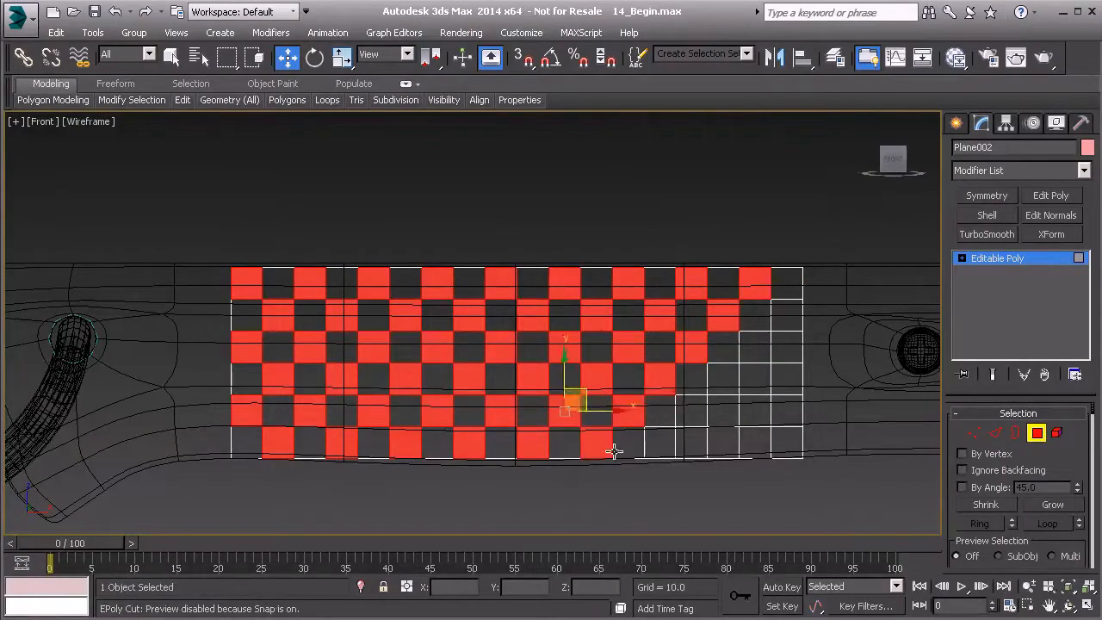
left_click(659, 443, "ctrl")
left_click(694, 412, "ctrl")
left_click(722, 378, "ctrl")
left_click(756, 344, "ctrl")
left_click(787, 318, "ctrl")
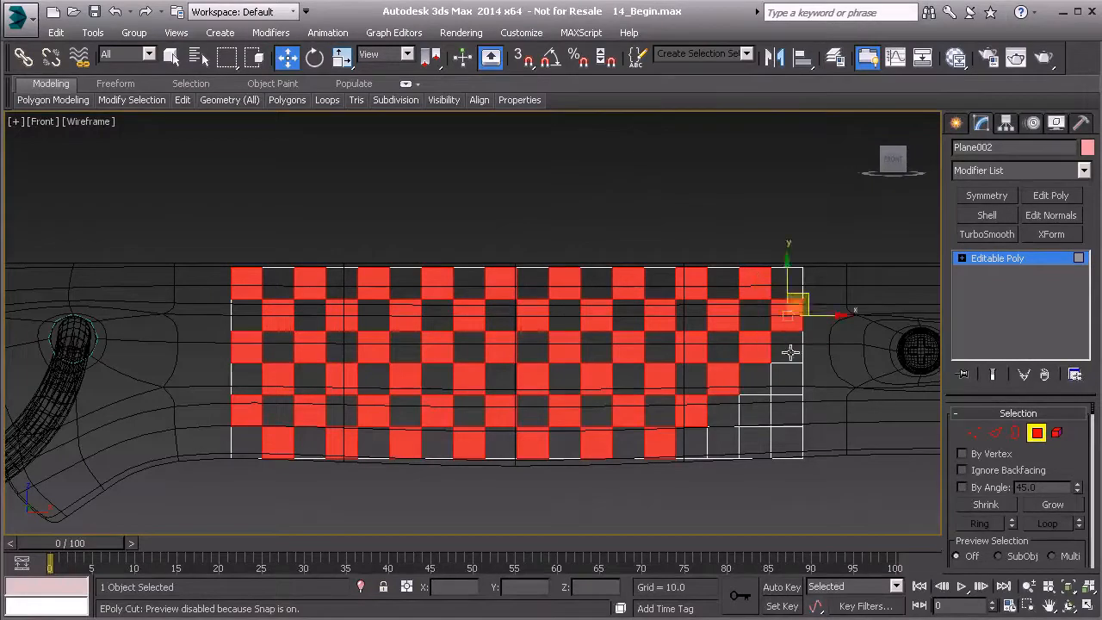
left_click(786, 379, "ctrl")
left_click(755, 411, "ctrl")
left_click(723, 442, "ctrl")
left_click(785, 443, "ctrl")
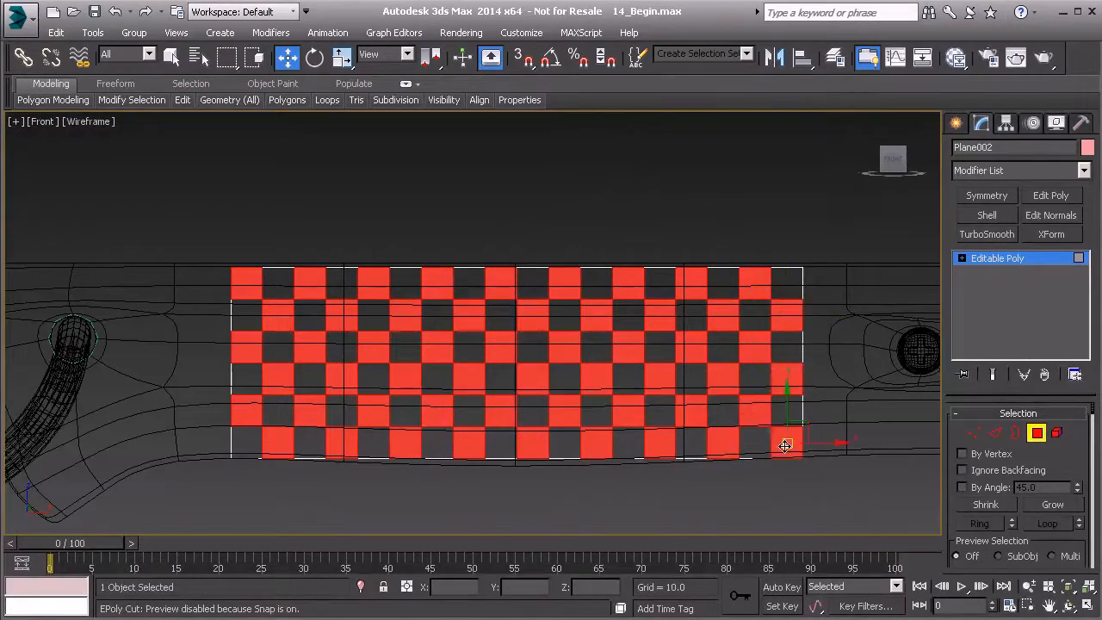
key("Delete")
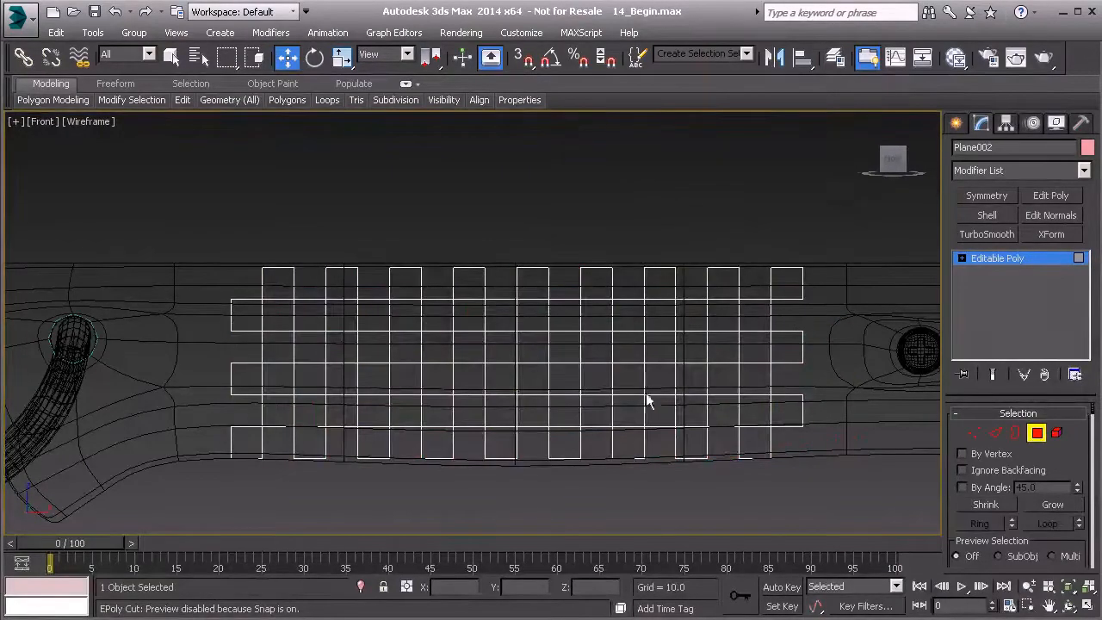
Select all remaining polygons of the checkerboard plane to examine how the squares meet at their corners.
middle_click_drag(305, 308, 258, 297)
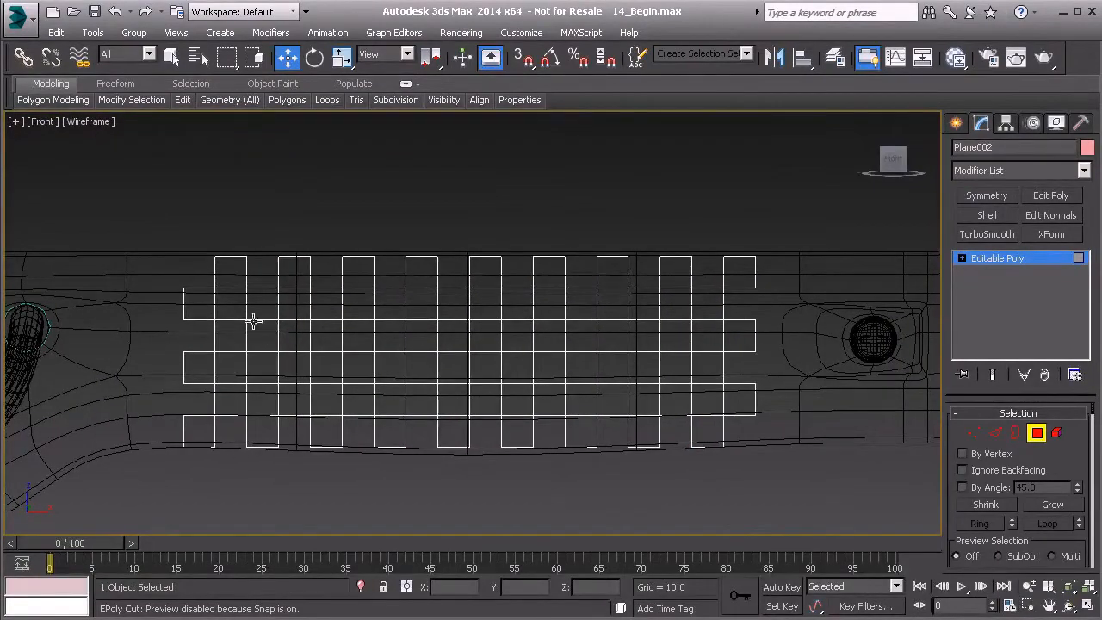
left_click_drag(128, 220, 785, 492)
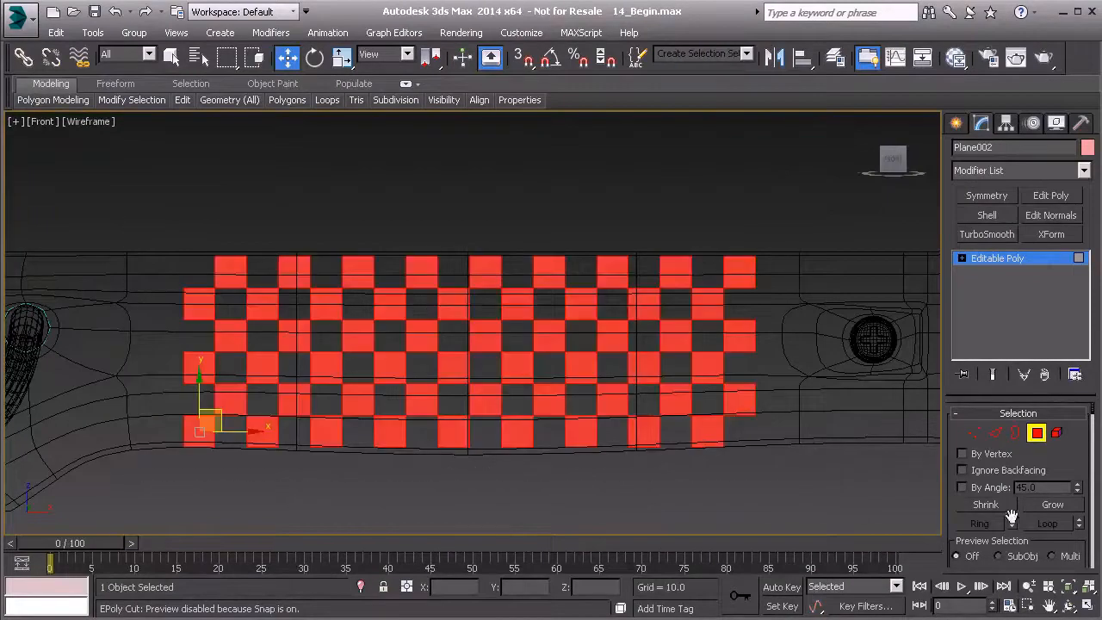
scroll(1011, 514, "down", 5)
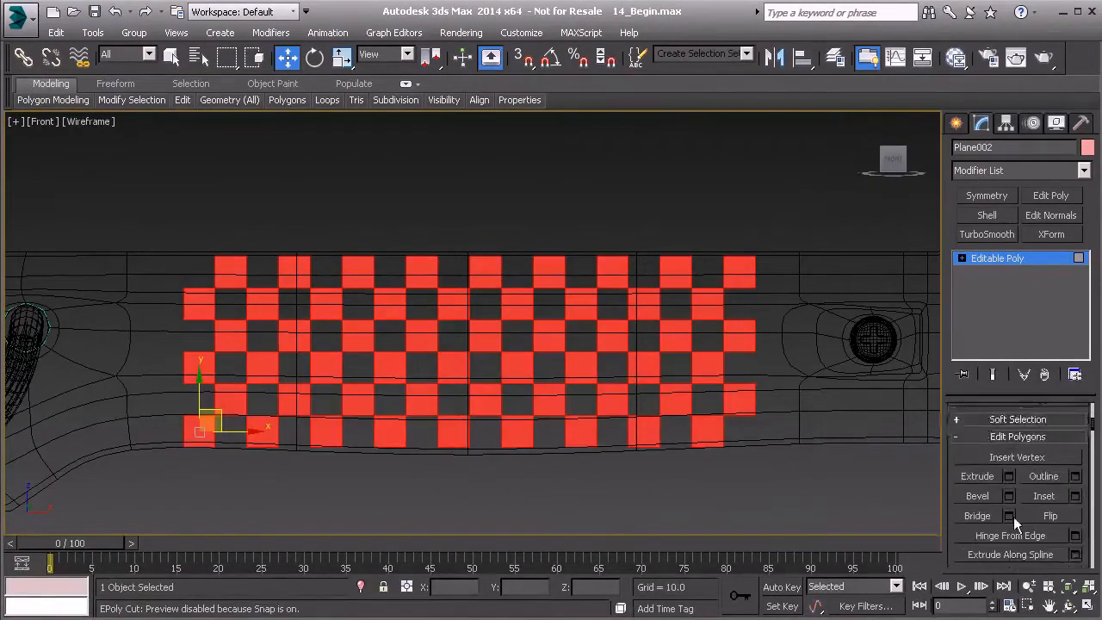
scroll(1013, 516, "down", 2)
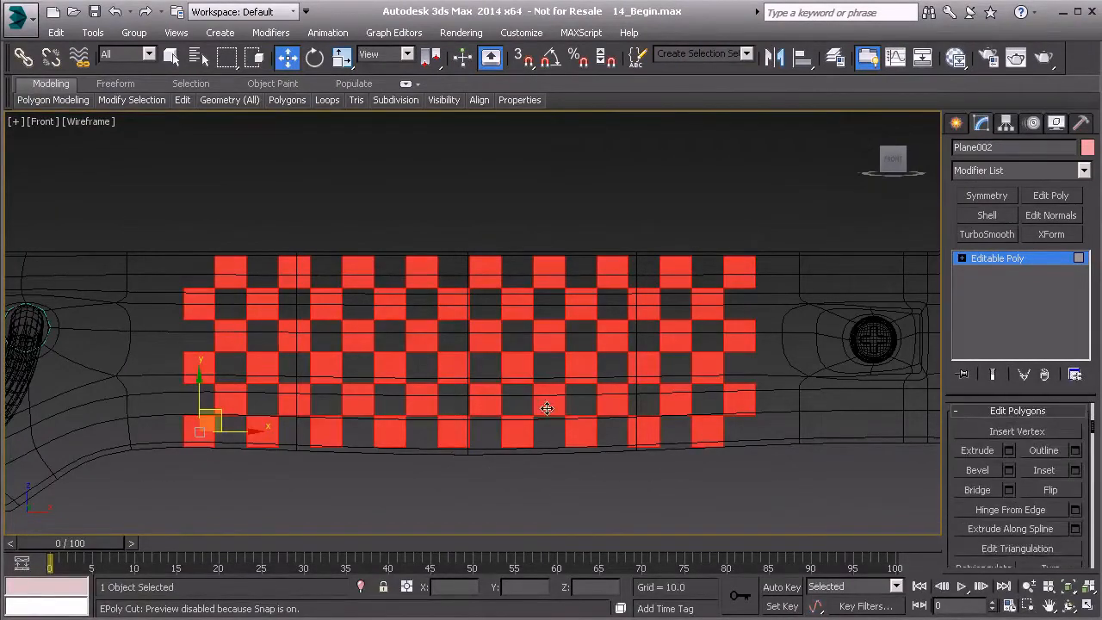
left_click(510, 381)
left_click(465, 366)
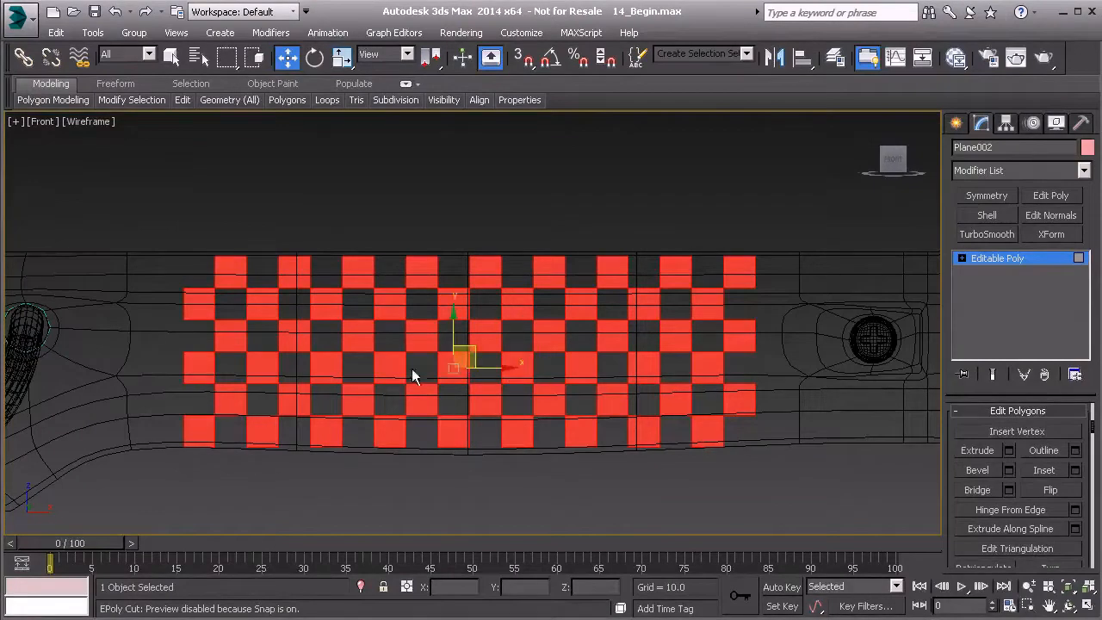
left_click(397, 363)
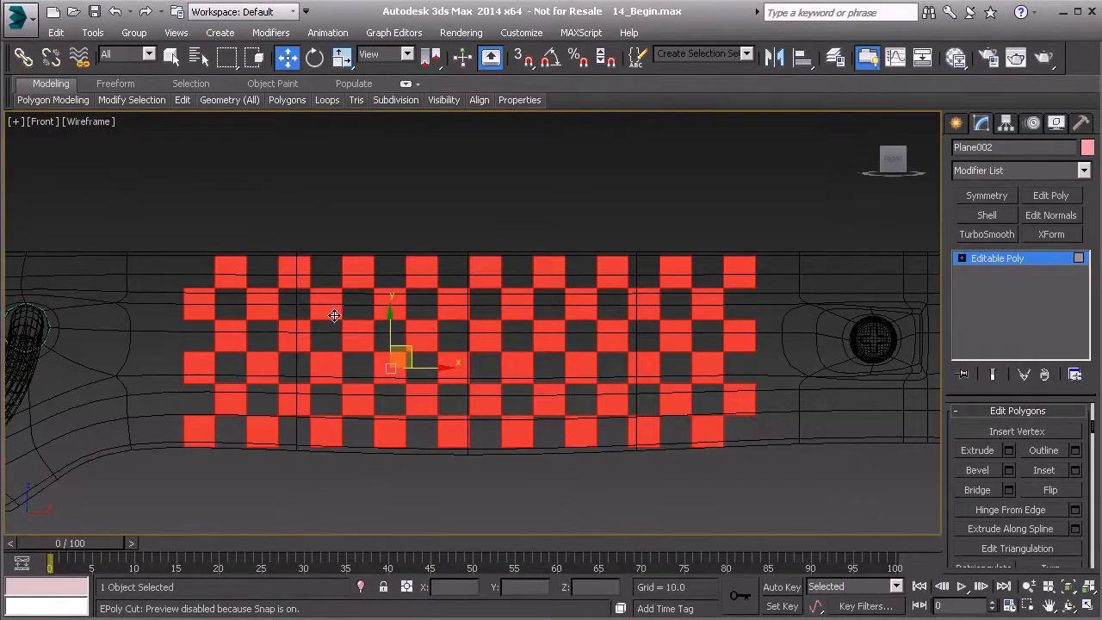
left_click(389, 308)
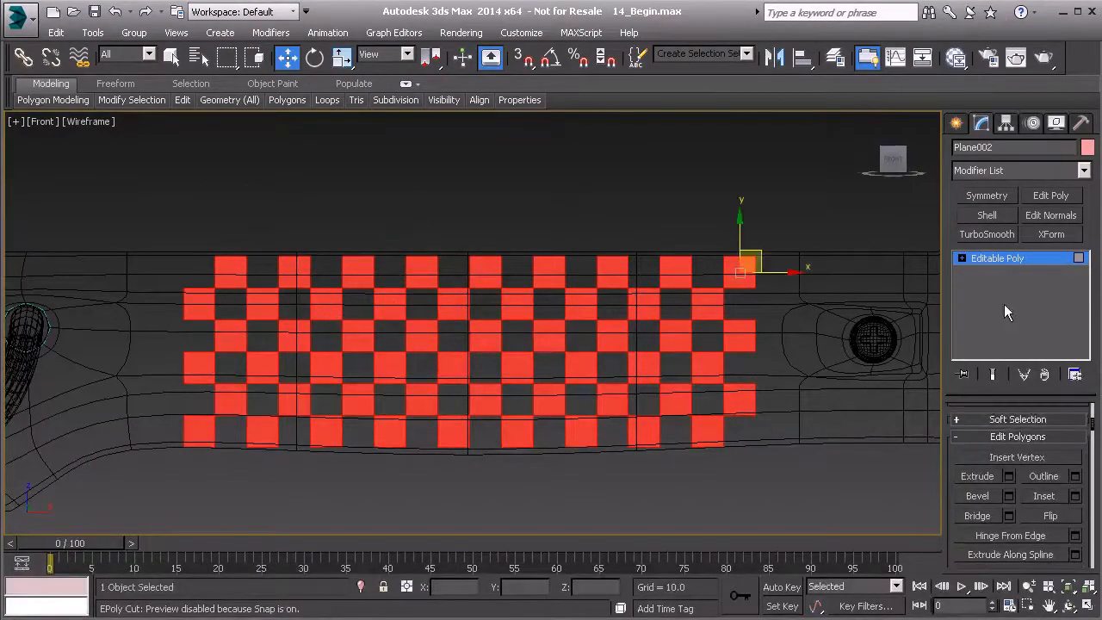
Select single squares at element level to examine whether the checkerboard cells are separate pieces.
left_click(1007, 260)
left_click(962, 259)
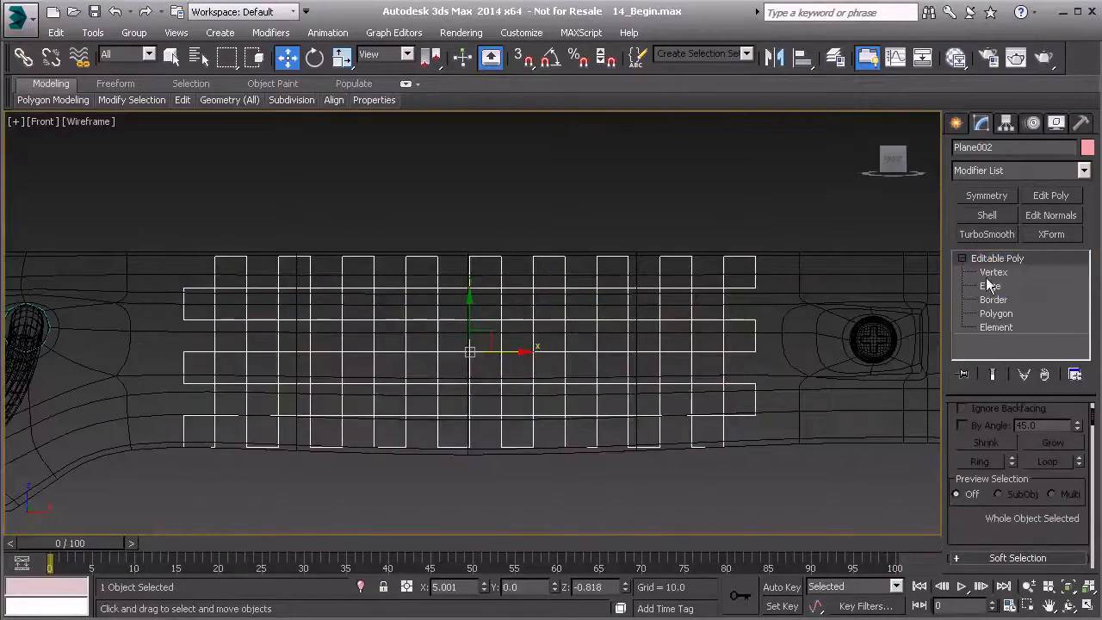
left_click(995, 328)
left_click(730, 233)
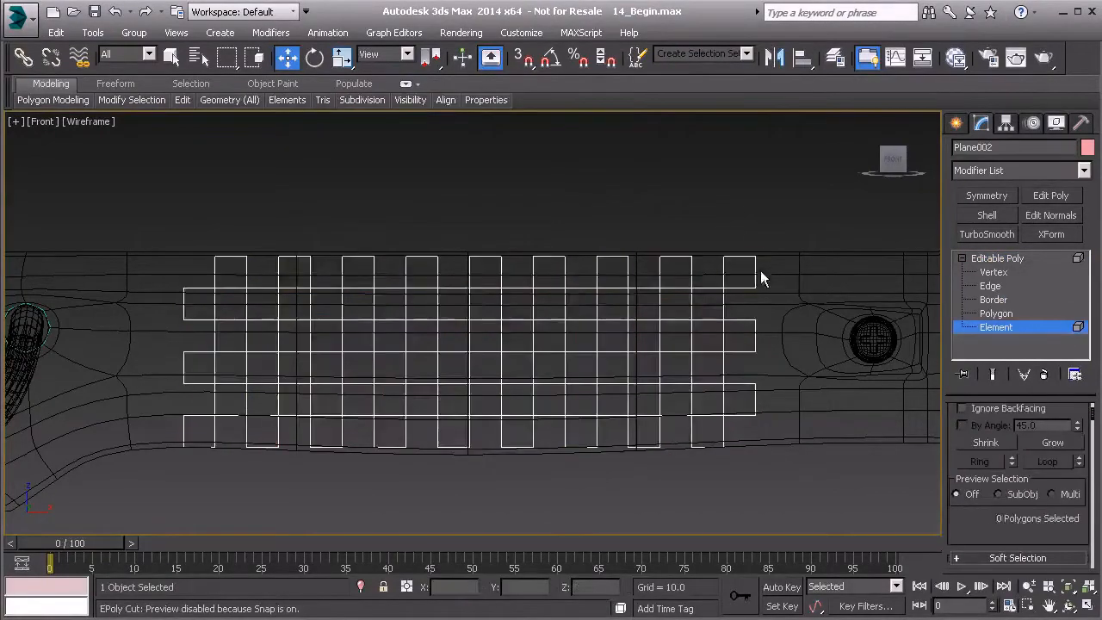
left_click(742, 272)
left_click(712, 300)
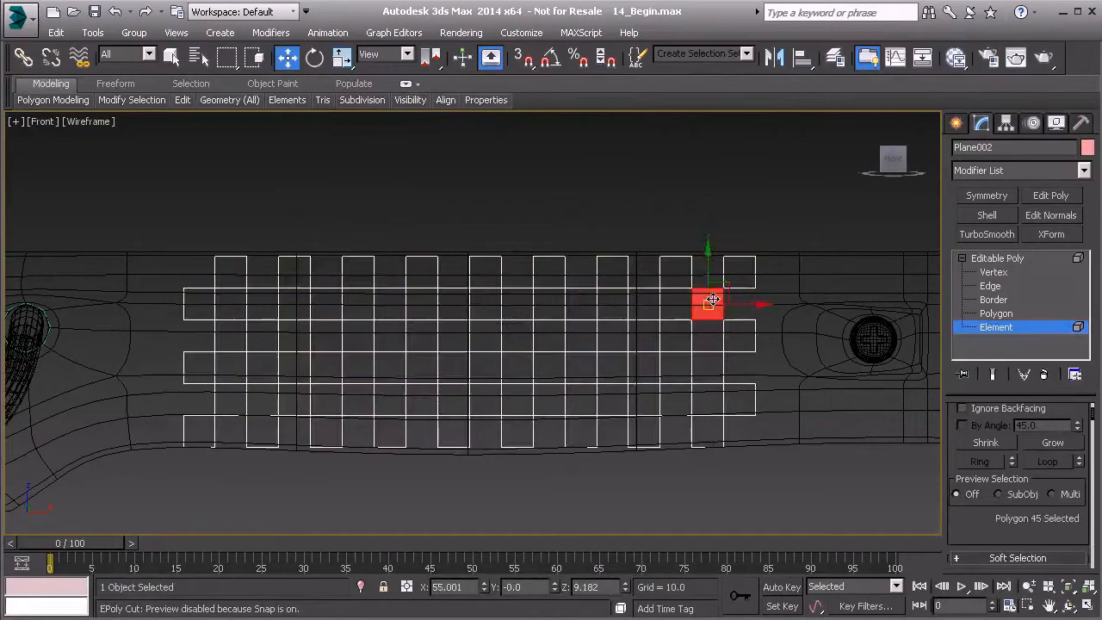
left_click(670, 278)
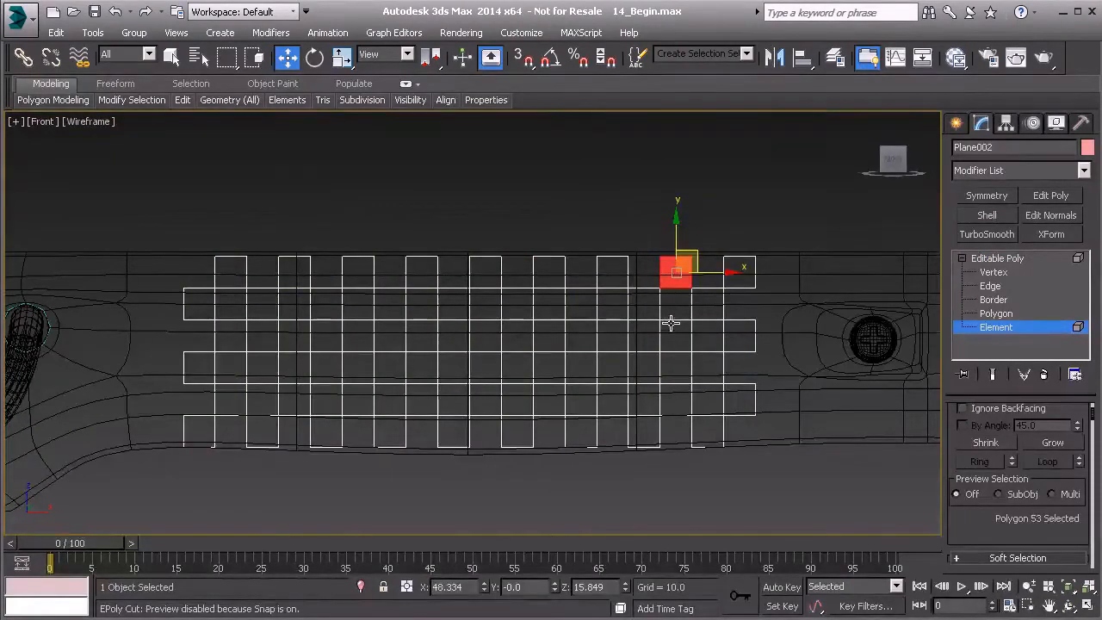
left_click(997, 328)
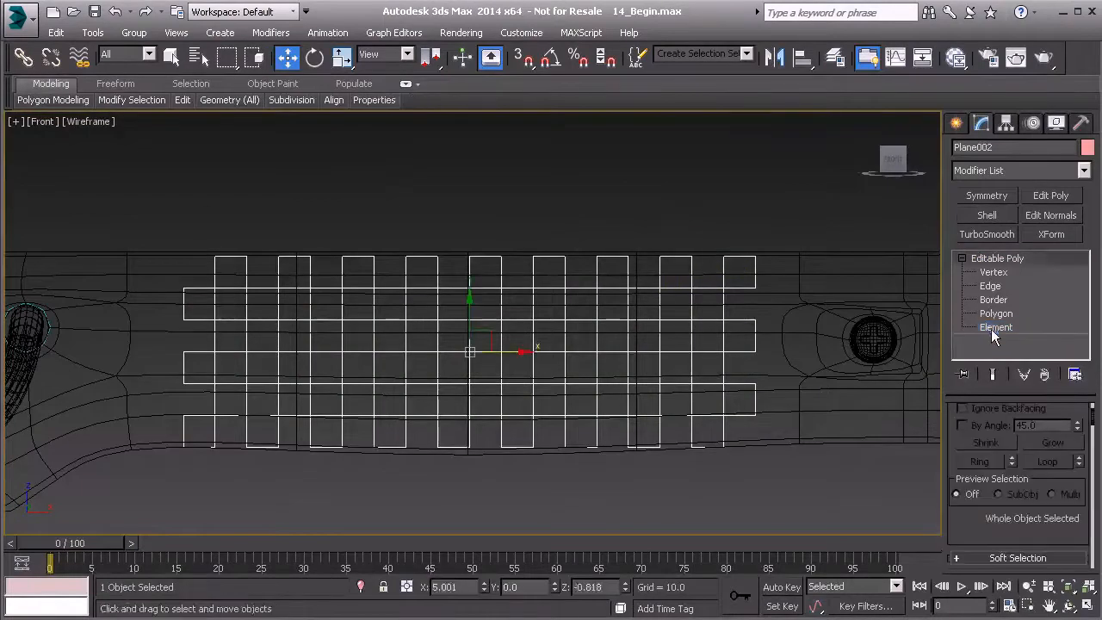
Add a TurboSmooth modifier to the plane, and in shaded view move it out in front of the handle to about Y -27.7.
left_click(987, 234)
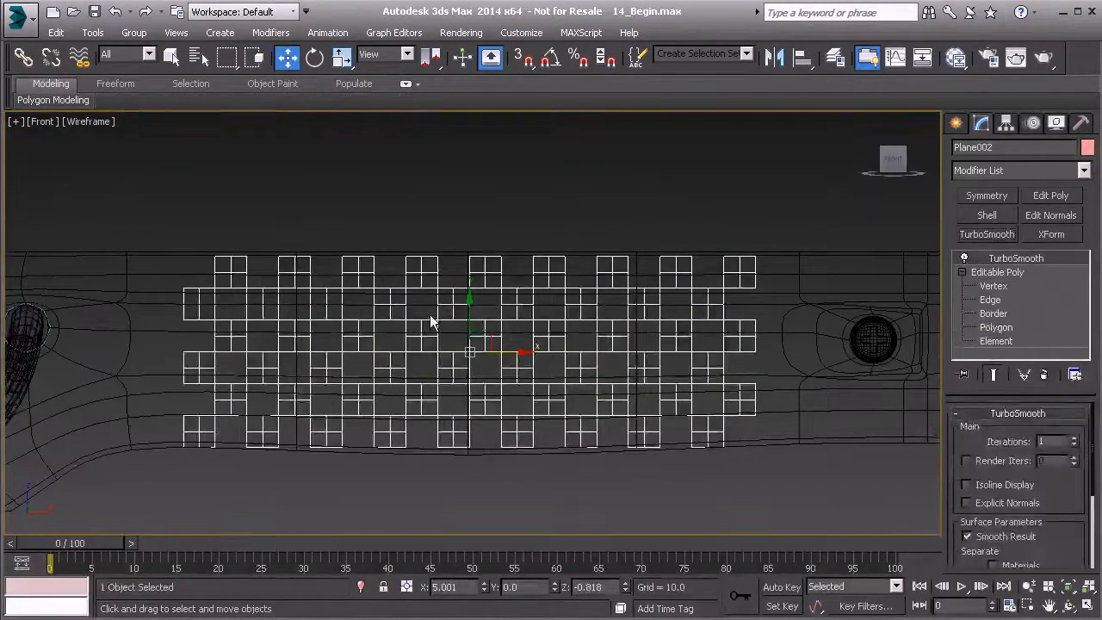
key("F3")
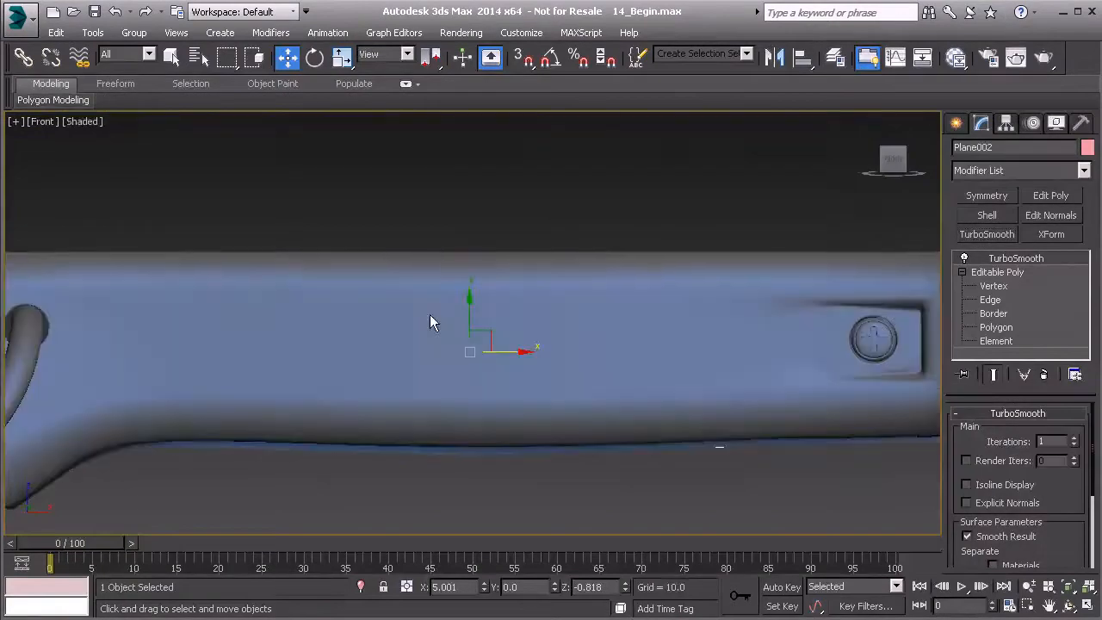
middle_click_drag(429, 314, 393, 344)
middle_click_drag(469, 323, 528, 364, "alt")
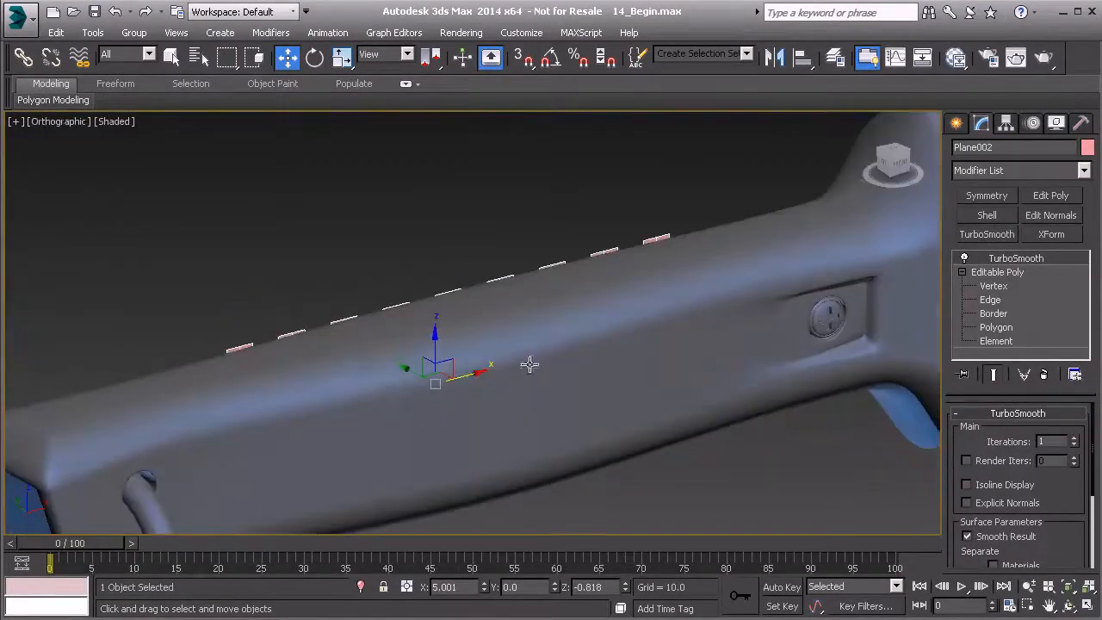
left_click_drag(413, 371, 486, 411)
middle_click_drag(486, 411, 561, 370, "alt")
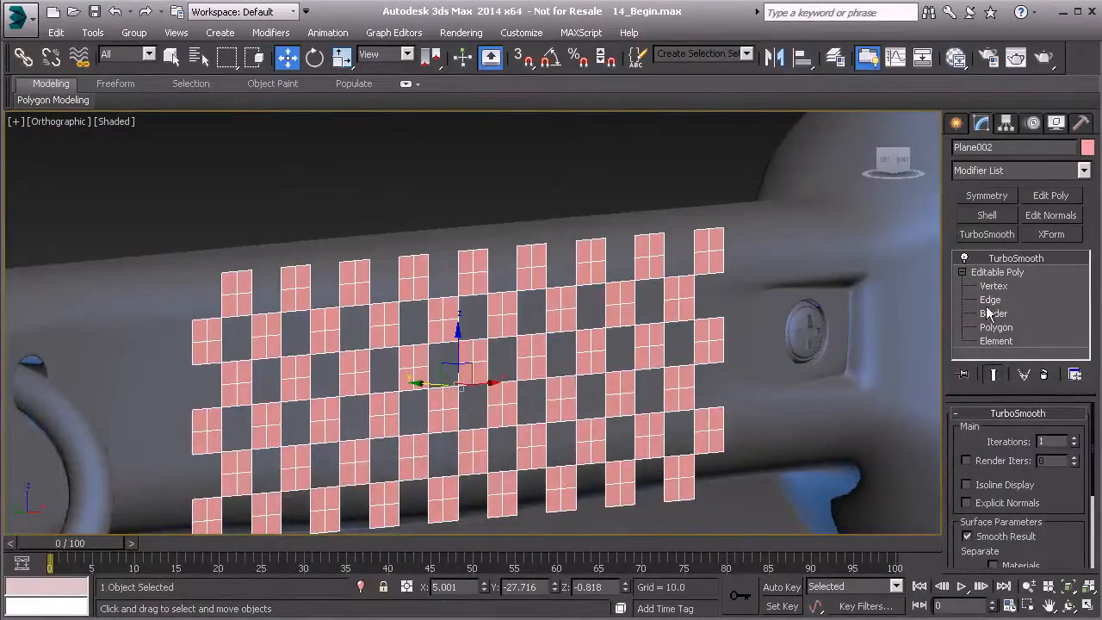
Extrude the open borders of all the squares about 4 units back toward the handle to form blocks.
left_click(994, 272)
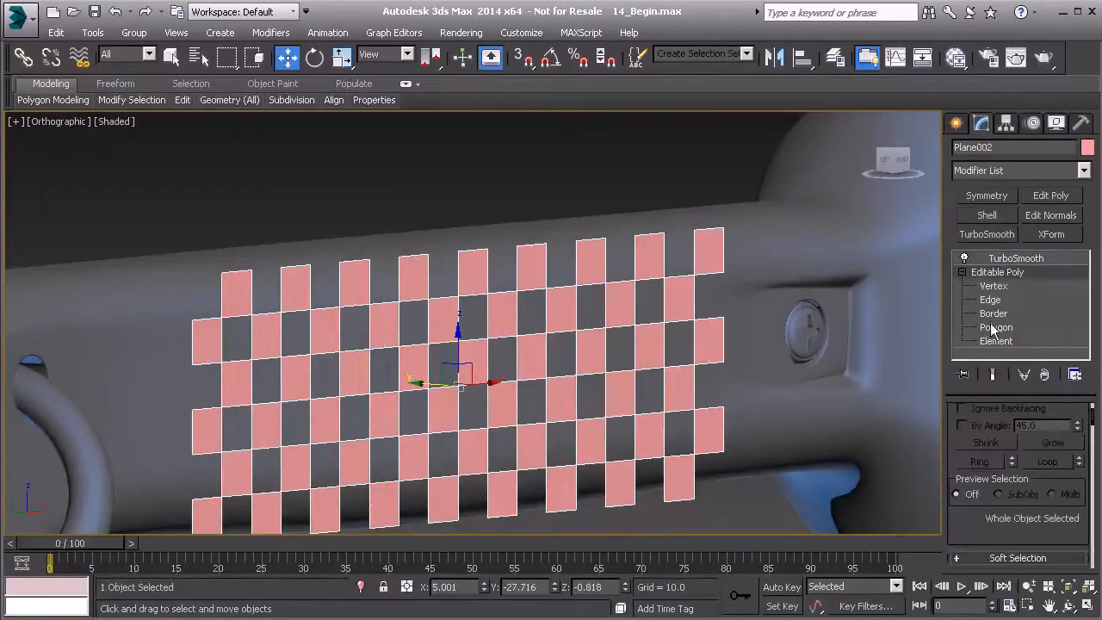
left_click(991, 315)
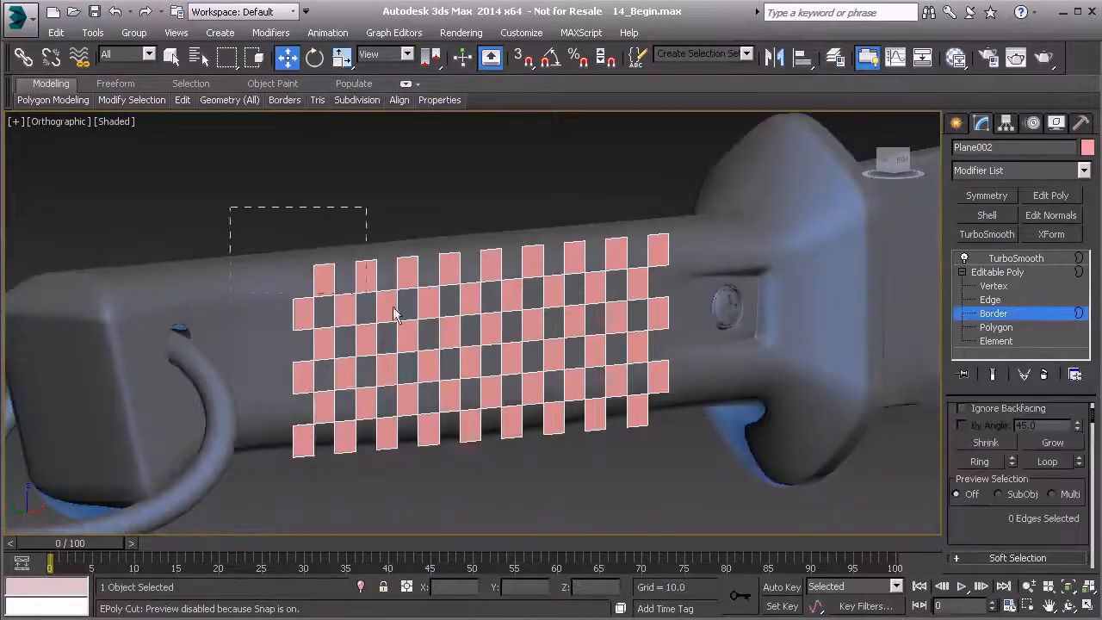
left_click_drag(394, 314, 831, 512)
middle_click_drag(465, 344, 479, 349, "alt")
left_click_drag(438, 336, 425, 342, "shift")
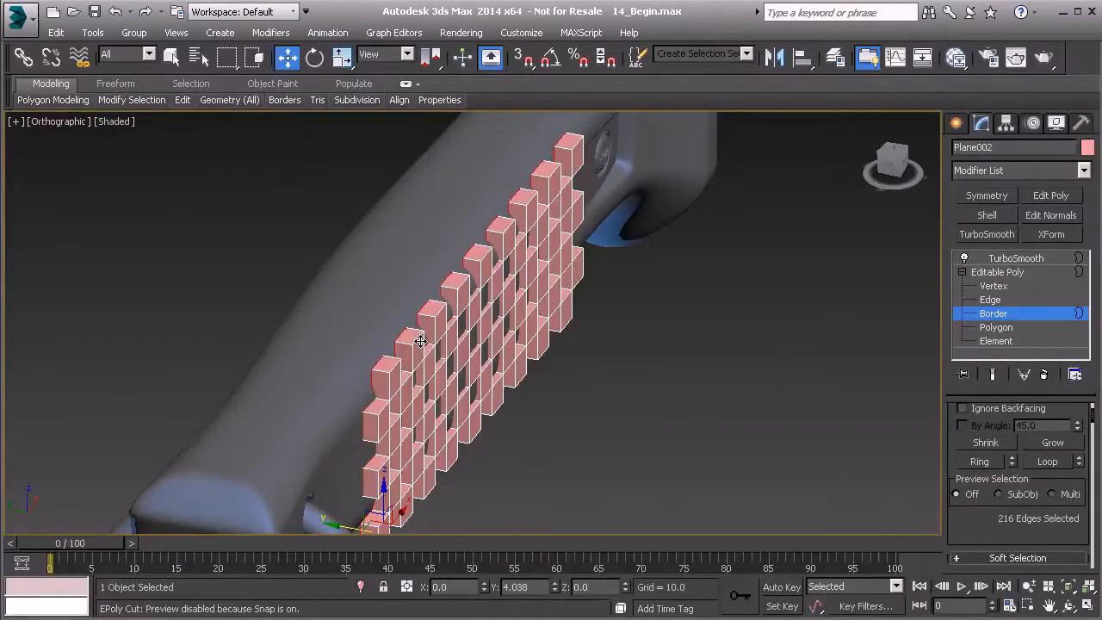
middle_click_drag(503, 349, 496, 358, "alt")
left_click(996, 272)
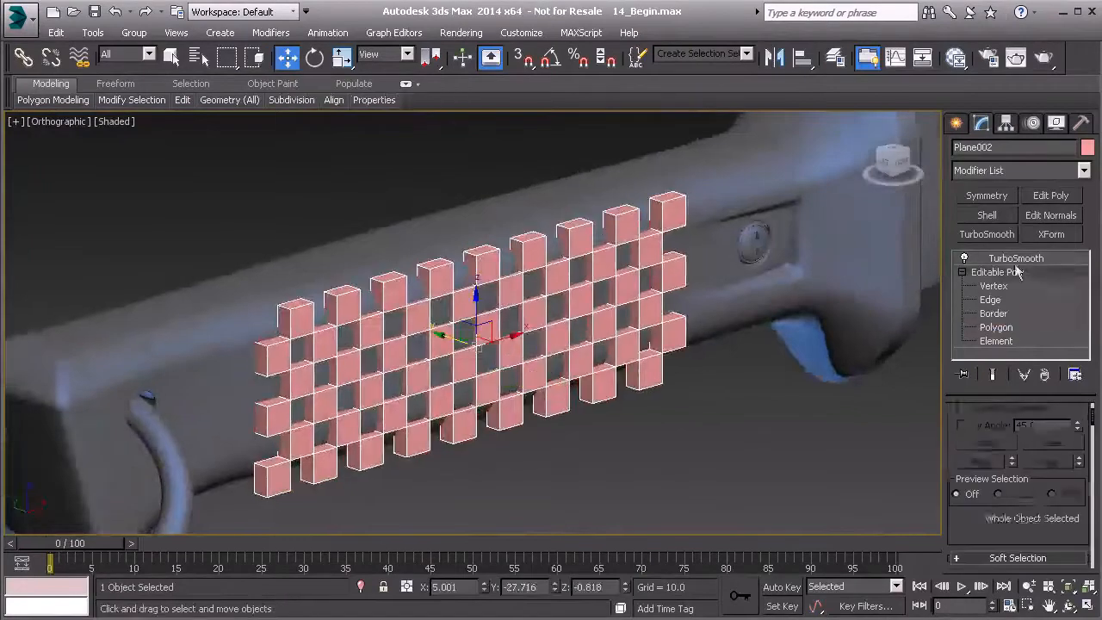
Set the TurboSmooth iterations to 3 and turn on Isoline Display for the rounded grip studs.
left_click(1015, 258)
middle_click_drag(437, 336, 408, 331, "alt")
middle_click_drag(440, 298, 474, 298, "alt")
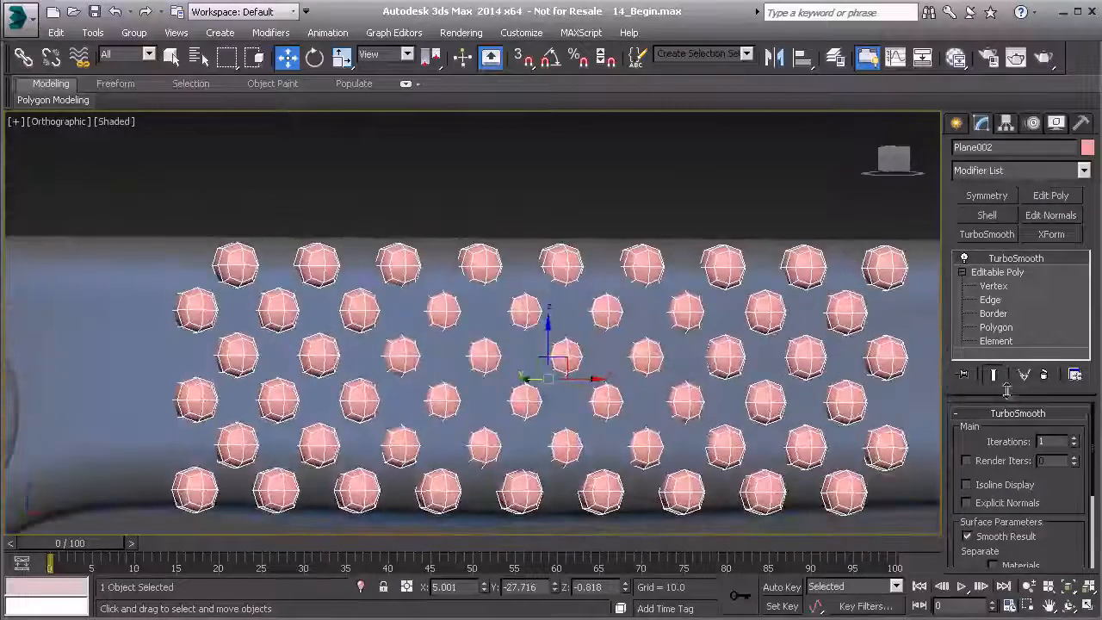
left_click(1073, 439)
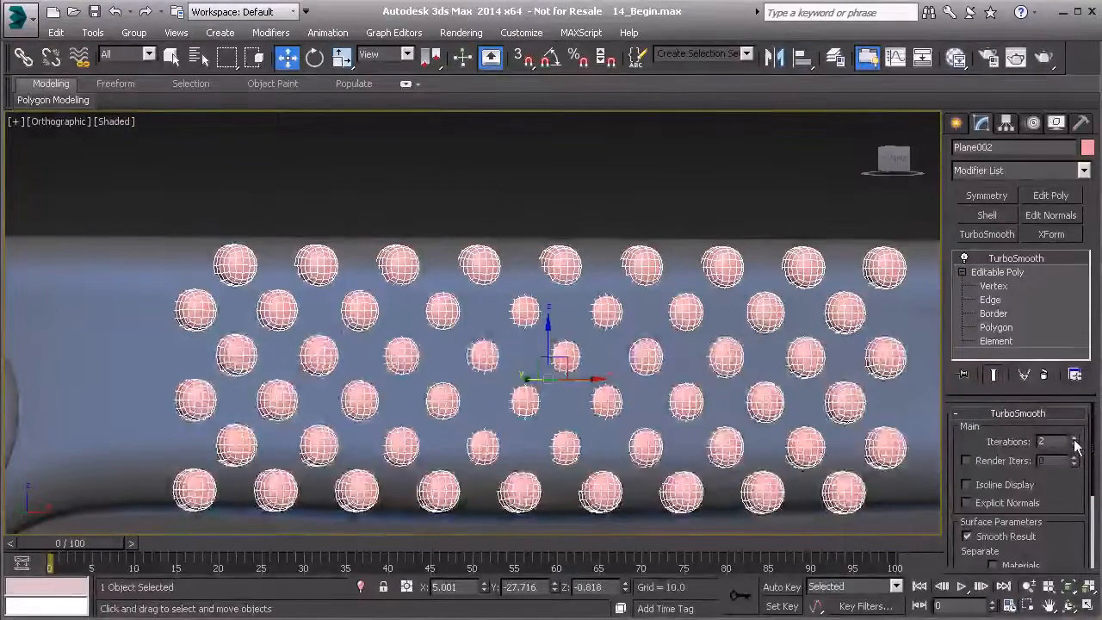
left_click(1074, 439)
left_click(965, 485)
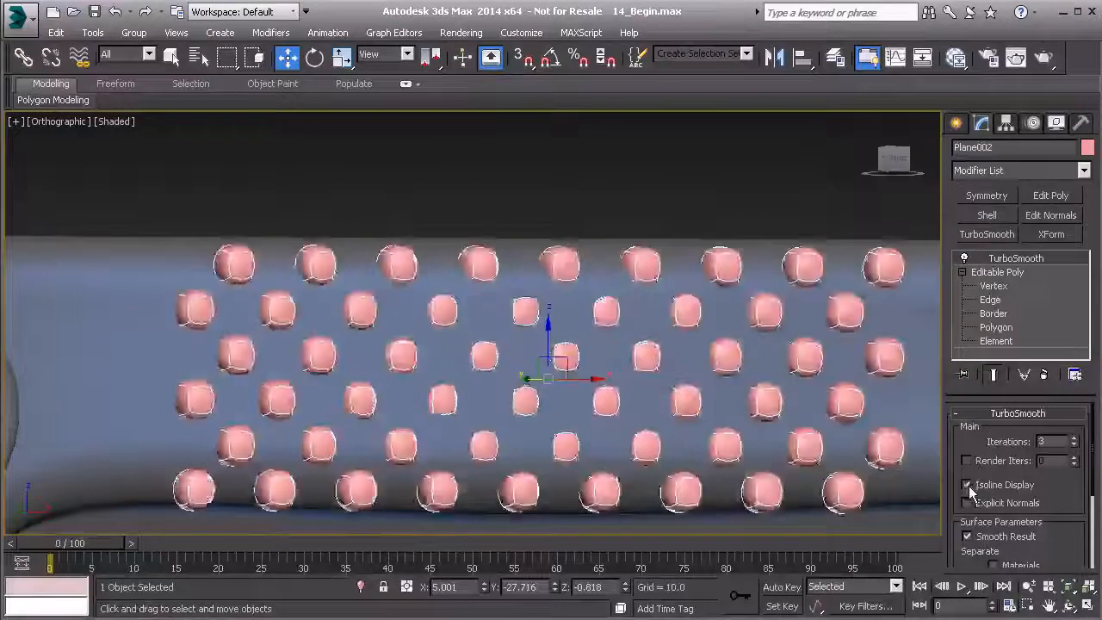
middle_click_drag(472, 332, 342, 268, "alt")
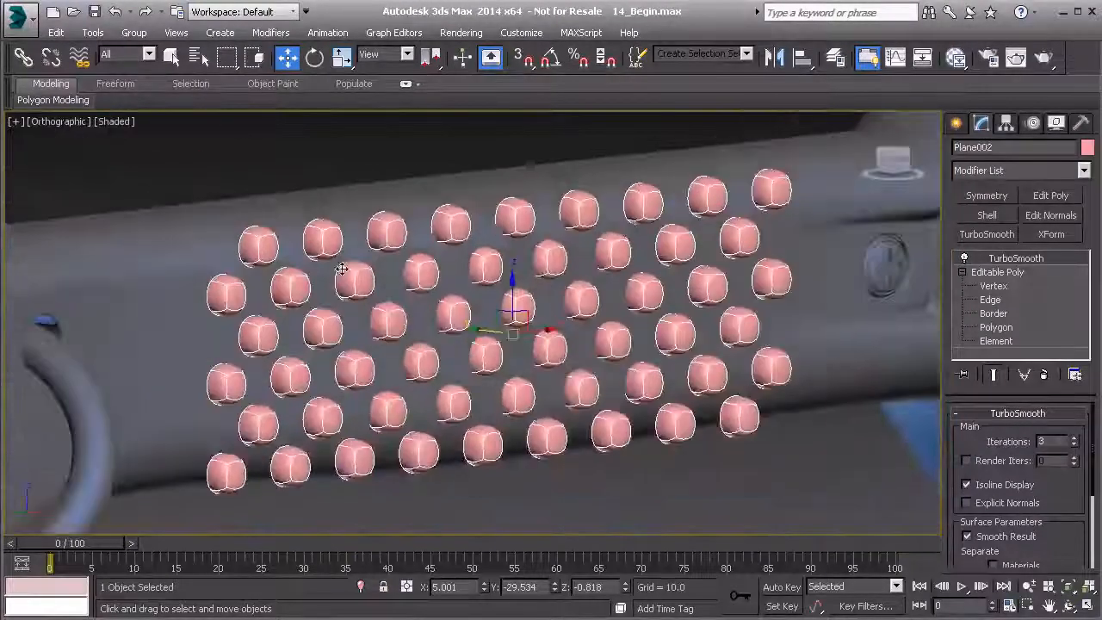
Show the end result at element level and examine how a single block's cage relates to its smoothed stud.
left_click(996, 341)
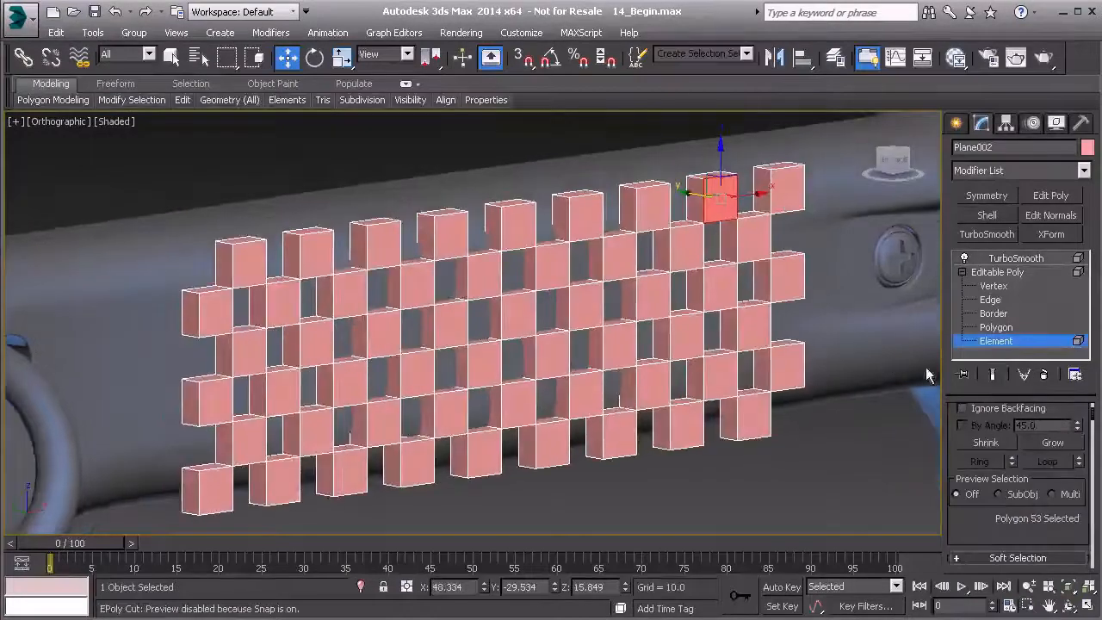
left_click(993, 373)
left_click(235, 274)
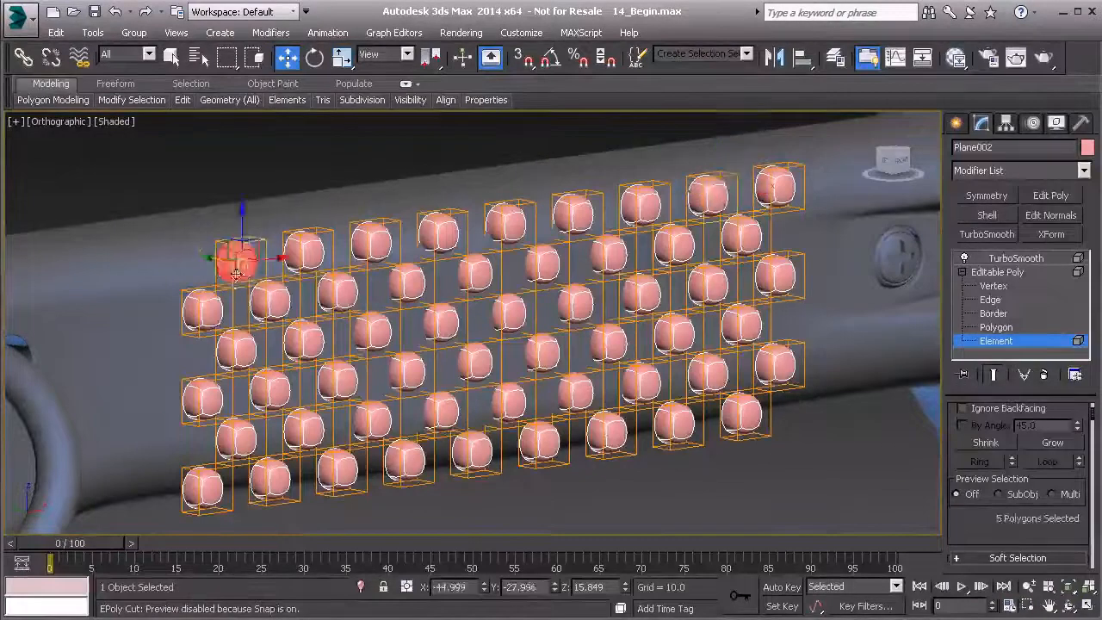
middle_click_drag(236, 274, 241, 387, "alt")
middle_click_drag(642, 150, 482, 256)
middle_click_drag(578, 232, 682, 375)
left_click(992, 342)
middle_click_drag(590, 318, 481, 324, "alt")
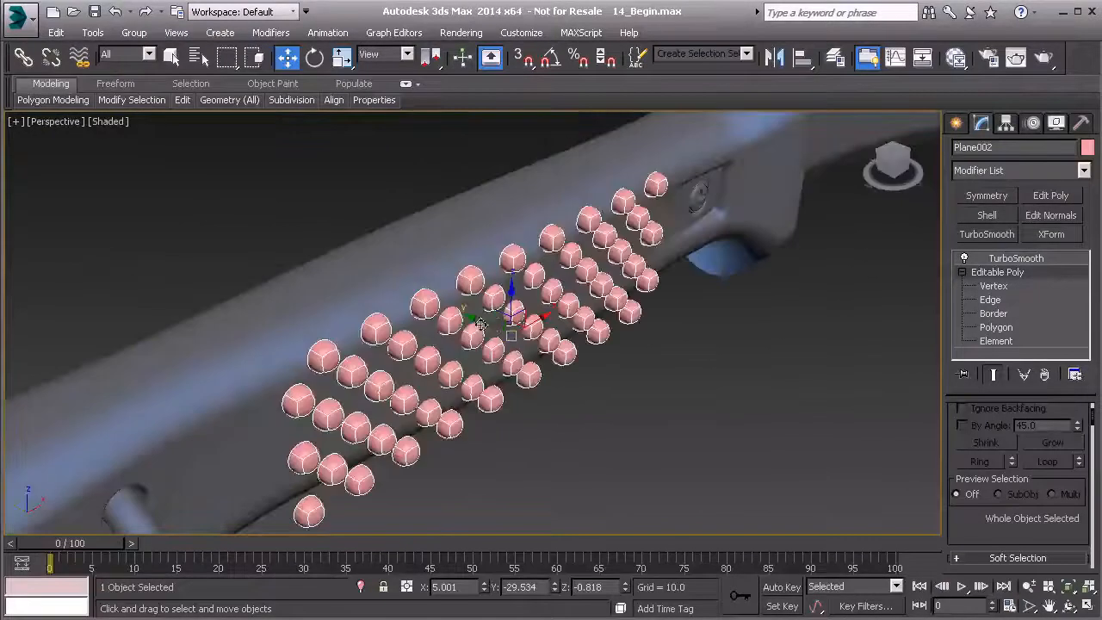
Add a Bend modifier above the TurboSmooth of the grip studs.
left_click(1017, 261)
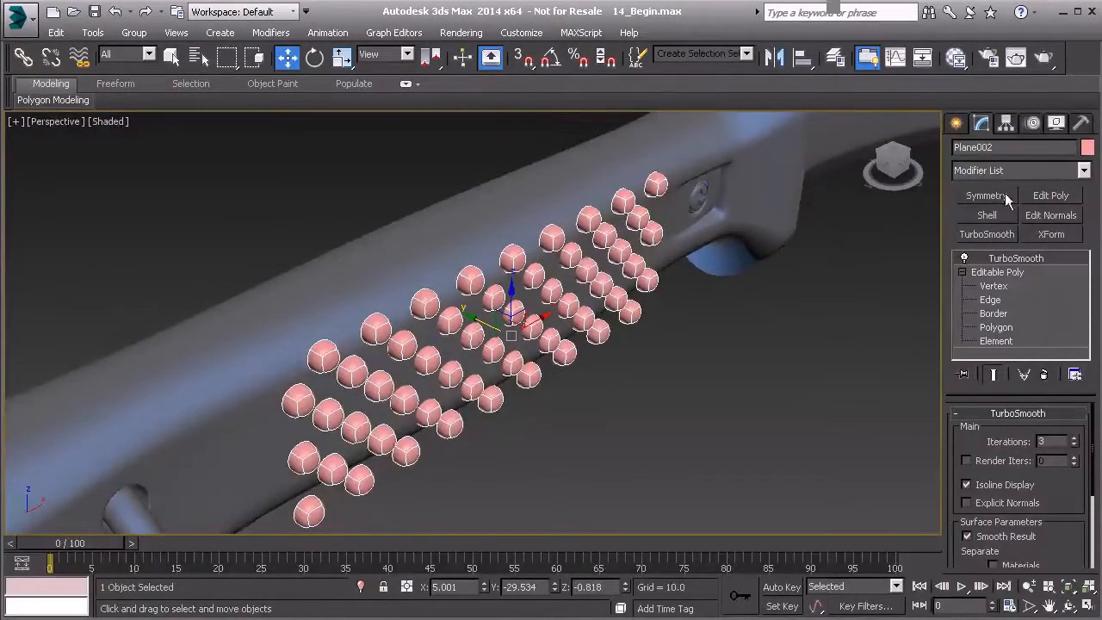
left_click(1084, 171)
scroll(1087, 220, "down", 1)
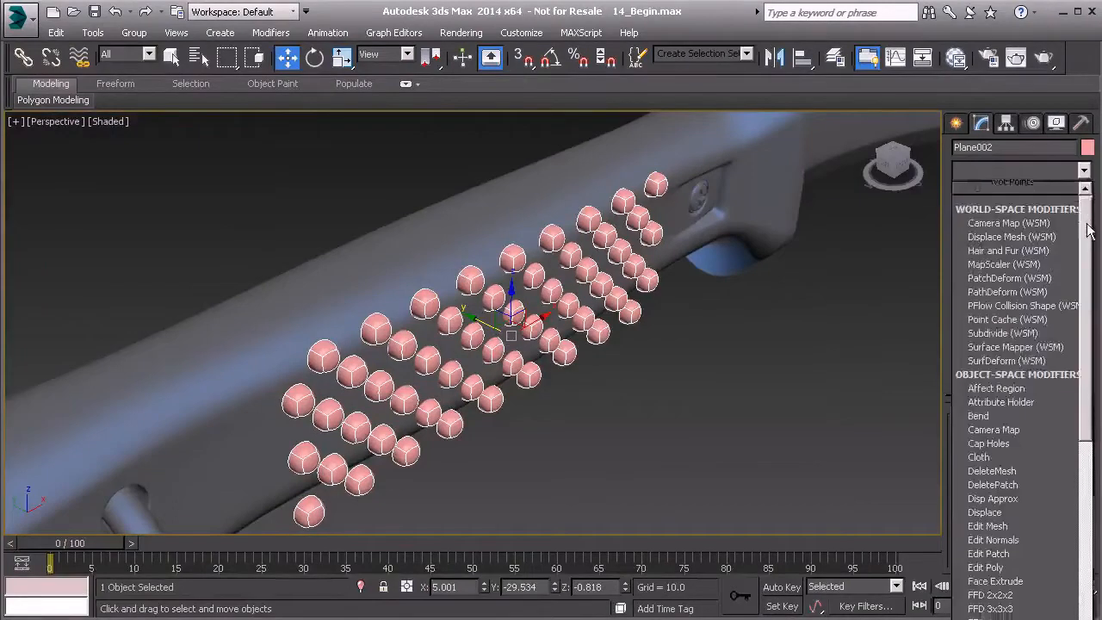
left_click(978, 398)
Try a bend angle of 6.5 about the Z axis on the grip studs, and undo it.
middle_click_drag(839, 387, 680, 345, "alt")
left_click_drag(1064, 452, 1038, 433)
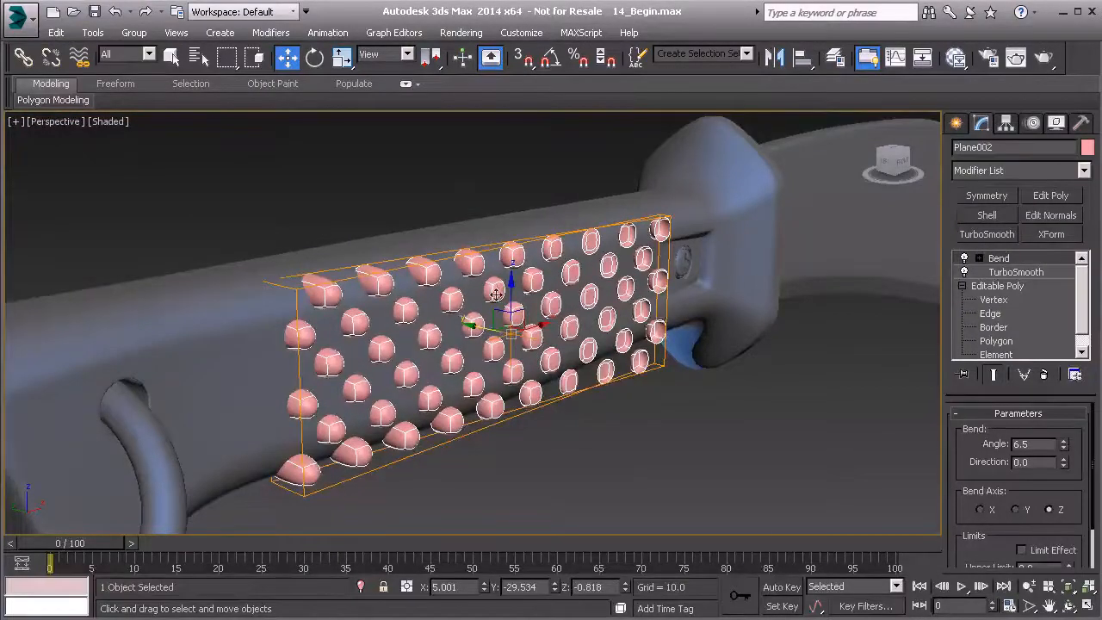
middle_click_drag(732, 288, 687, 342, "alt")
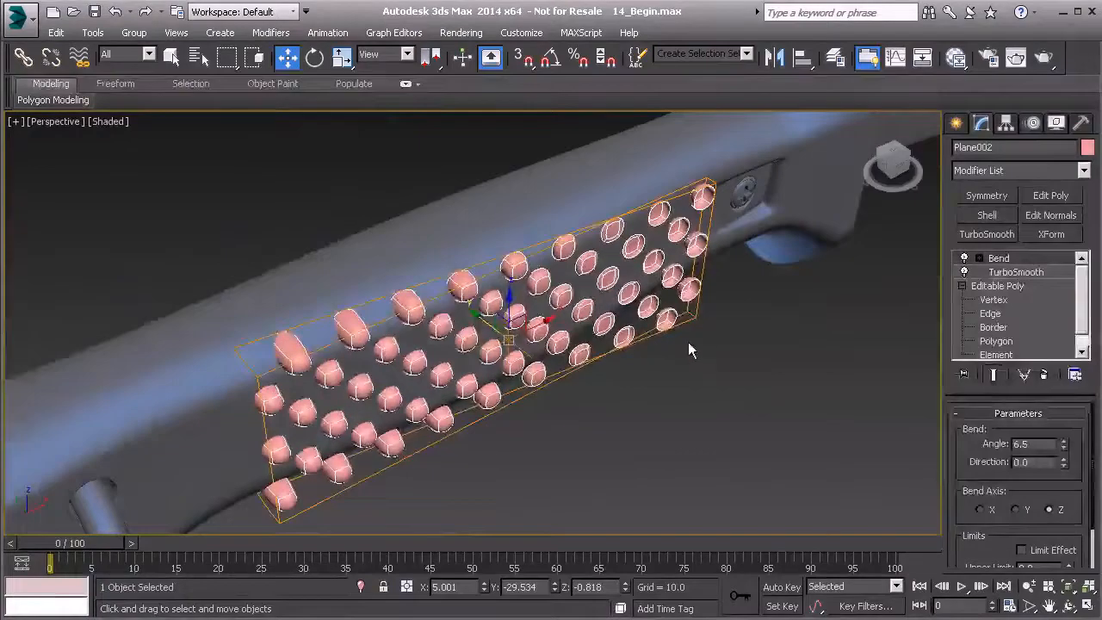
key("ctrl+z")
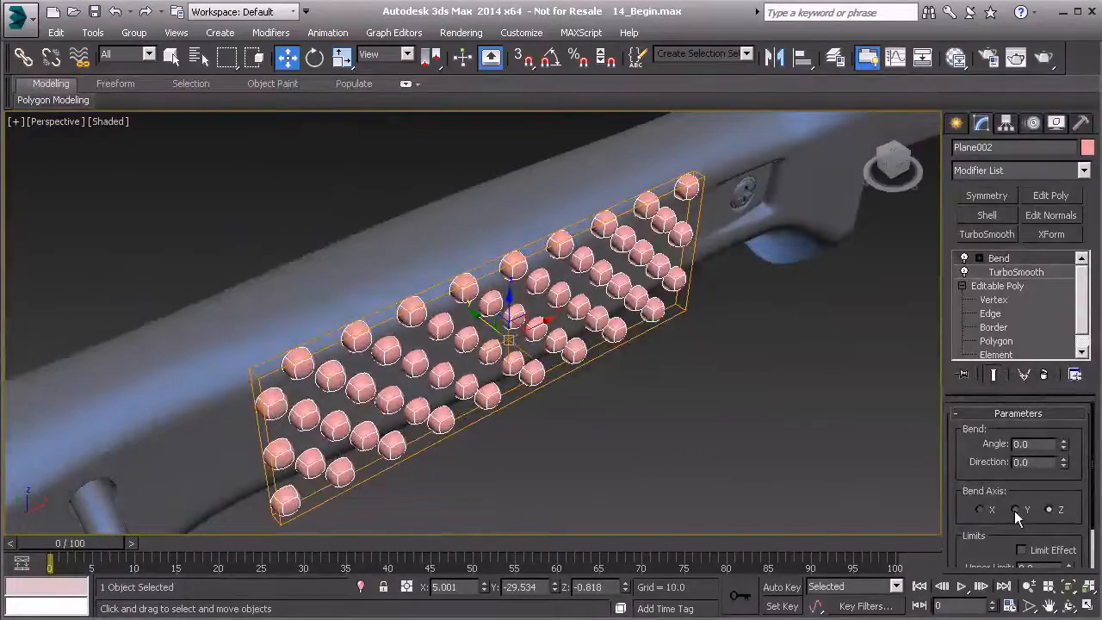
Bend the grip studs about the X axis with an angle of 12.5.
mouse_move(1064, 448)
left_mouse_down()
mouse_move(1062, 435)
mouse_move(1054, 462)
mouse_move(1065, 428)
mouse_move(1047, 437)
left_mouse_up()
left_click(981, 509)
middle_click_drag(896, 458, 905, 391, "alt")
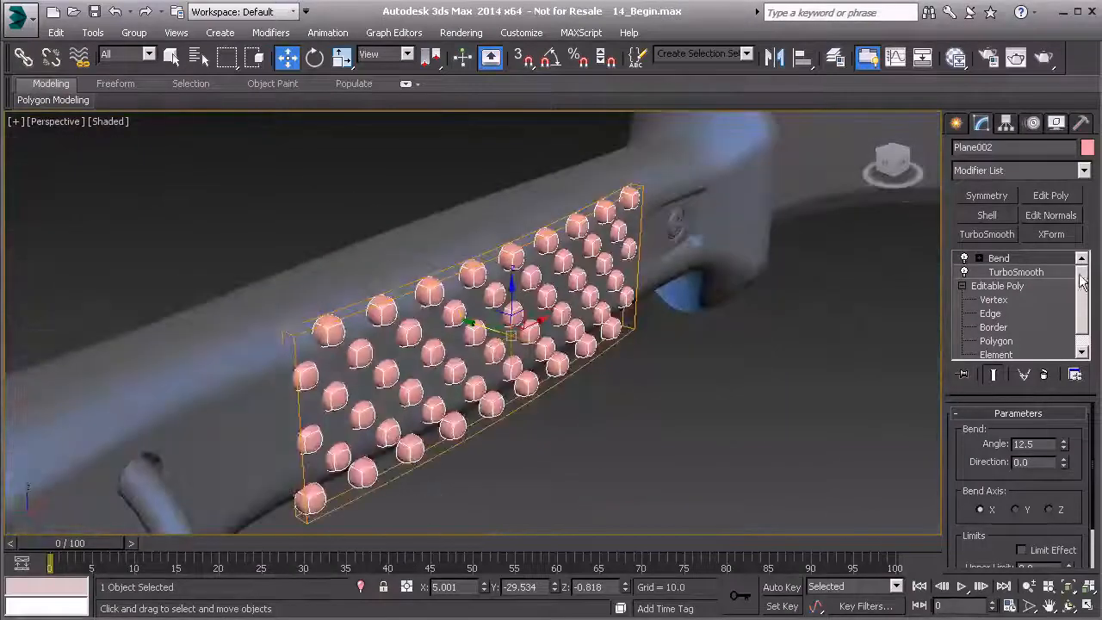
Add a second Bend modifier to the grip studs, with the X axis and an angle of 8.
left_click(1048, 171)
left_click_drag(1086, 210, 1086, 273)
left_click(981, 273)
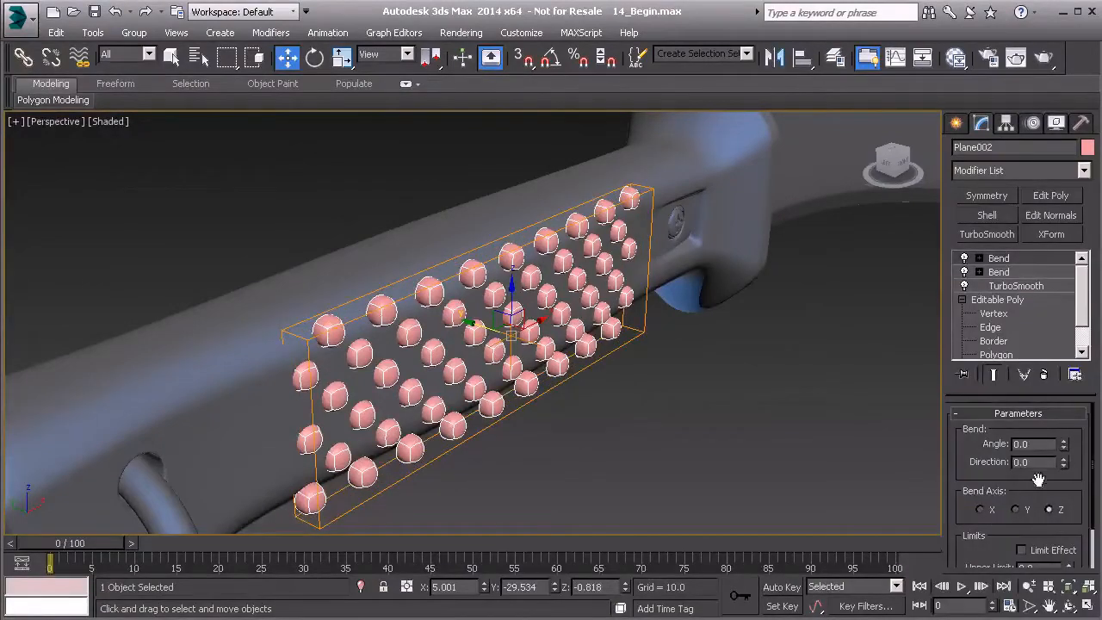
left_click(980, 508)
left_click_drag(1066, 451, 1063, 431)
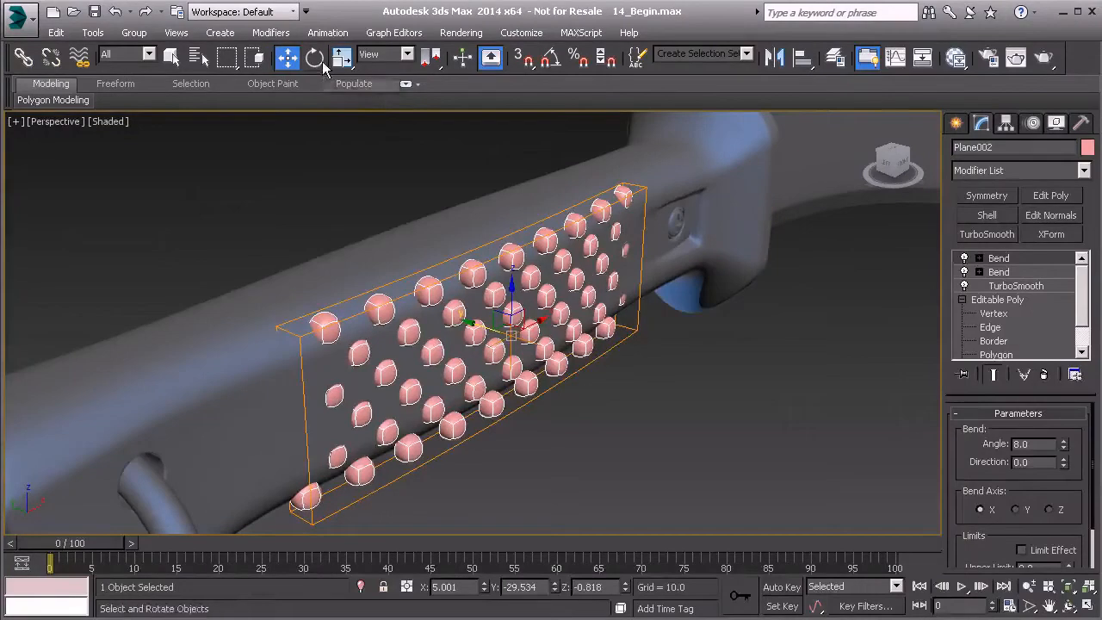
Rotate the gizmo of the grip studs' upper Bend modifier by -90 degrees about Y, using angle snap.
left_click(978, 258)
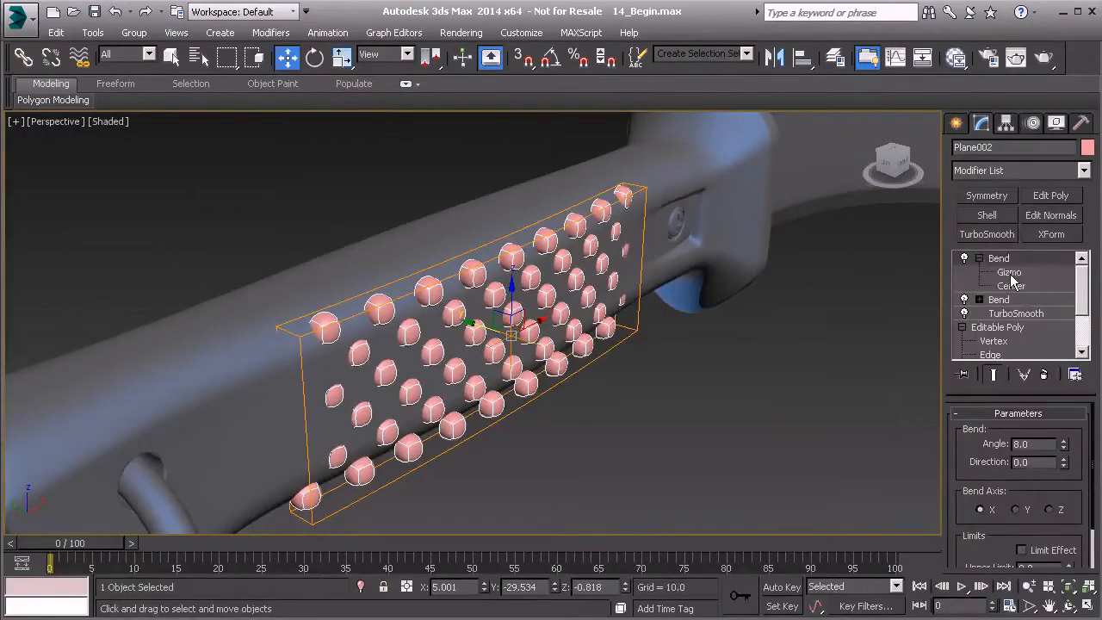
left_click(1011, 273)
key("e")
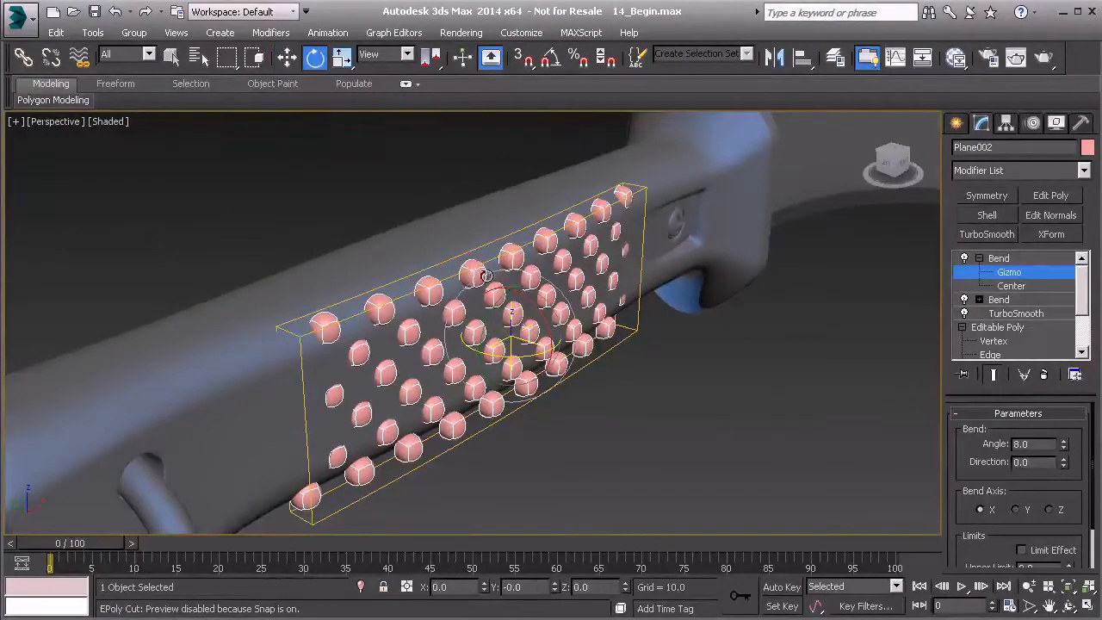
left_click_drag(492, 306, 445, 368)
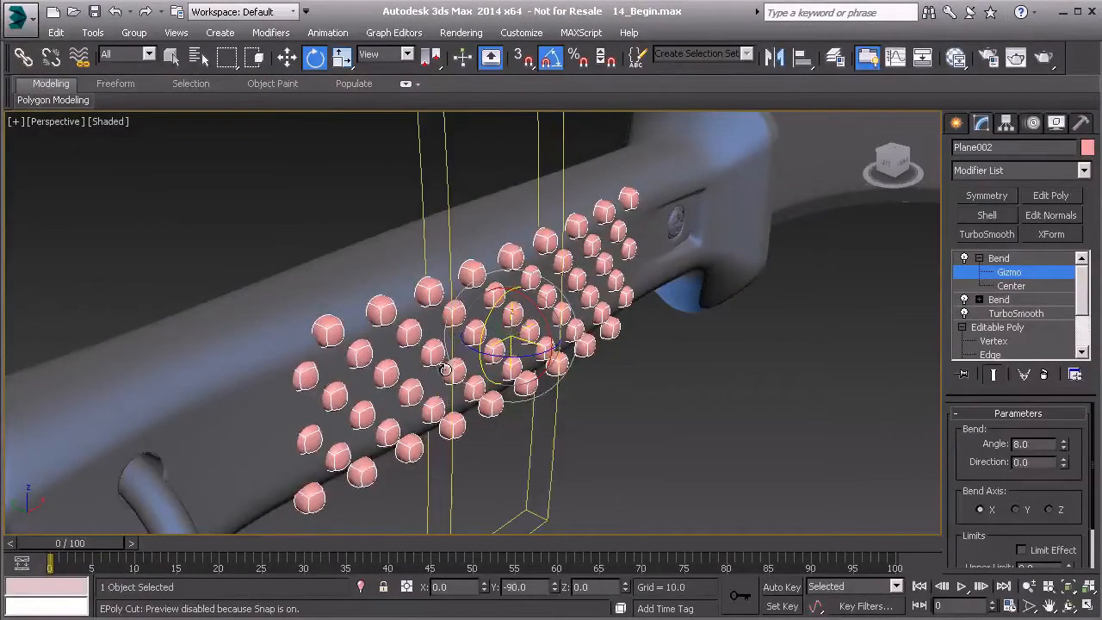
middle_click_drag(447, 368, 413, 249, "alt")
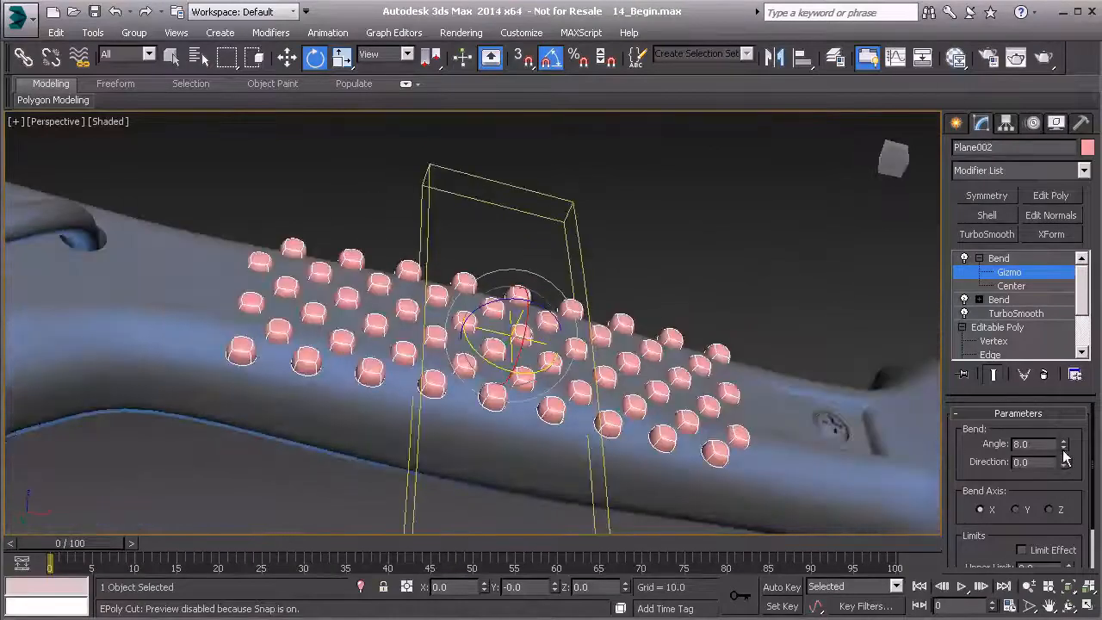
Set the upper Bend modifier's angle to 95.5 so the studs wrap around the handle's side.
left_click_drag(1064, 442, 1019, 297)
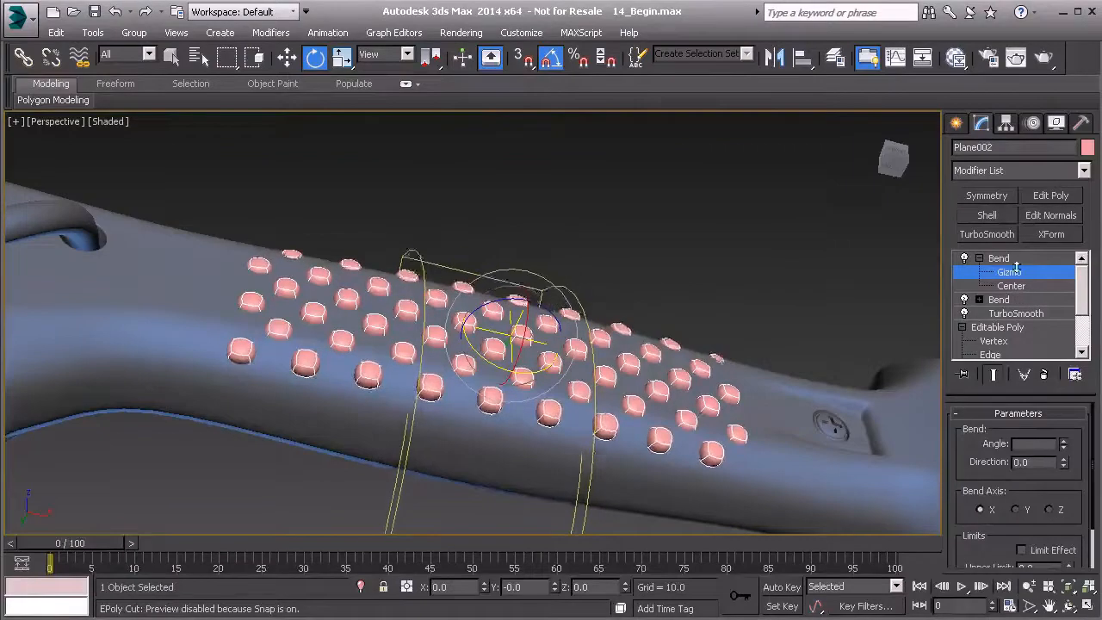
middle_click_drag(582, 297, 670, 394, "alt")
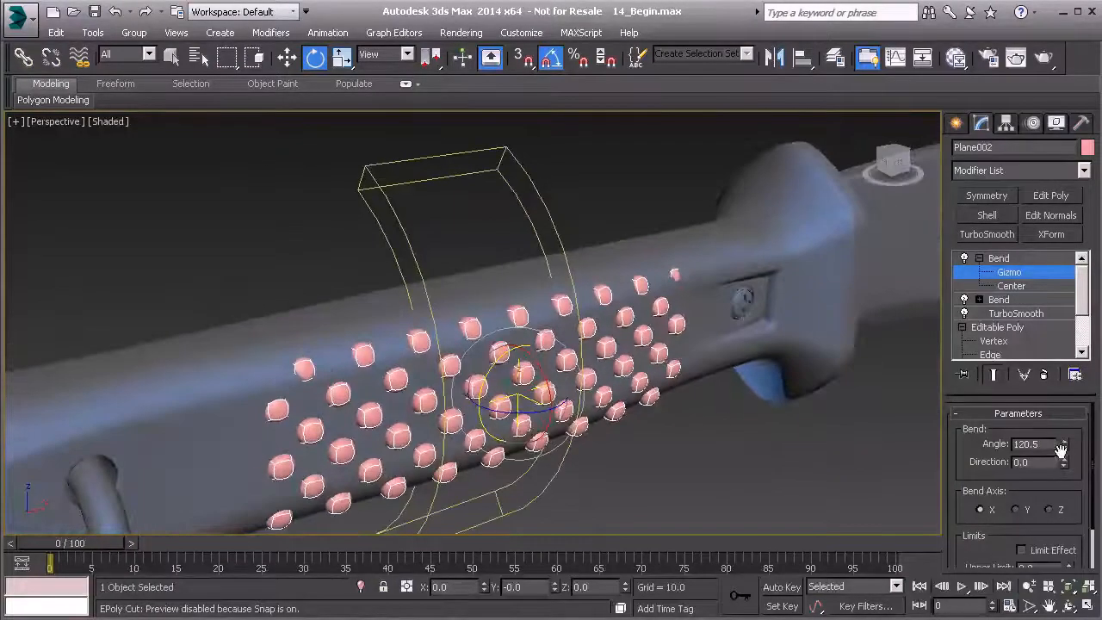
left_click_drag(1064, 448, 1026, 508)
middle_click_drag(698, 470, 323, 144, "alt")
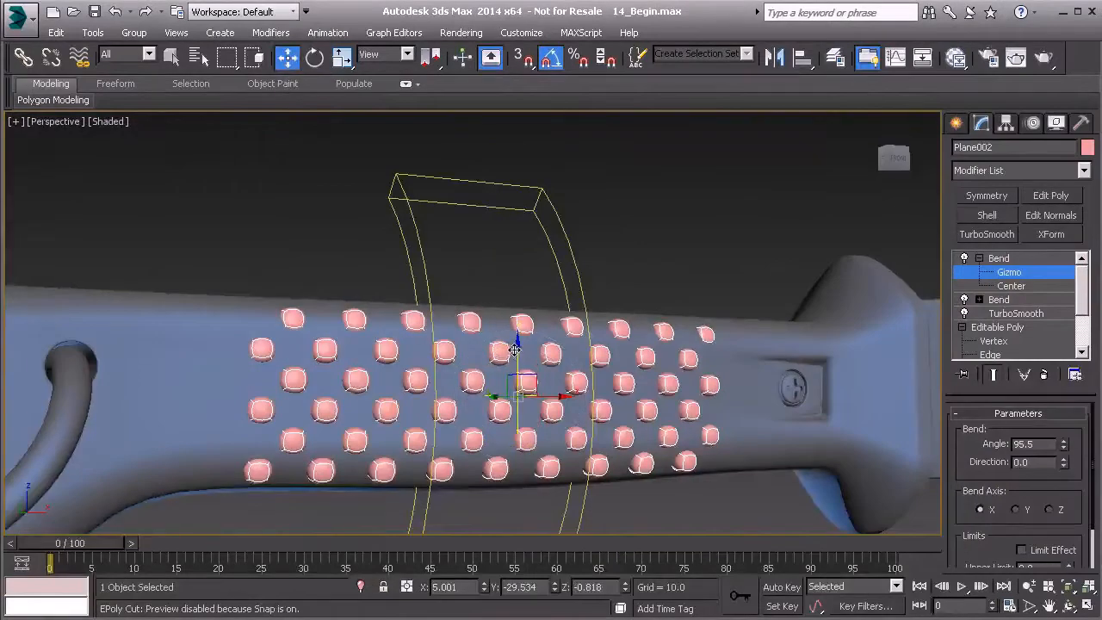
Leave the Bend gizmo level, raise the whole grip-stud object to a Z position of about 0.36, and deselect it.
left_click_drag(514, 349, 514, 343)
key("ctrl+z")
left_click(1008, 273)
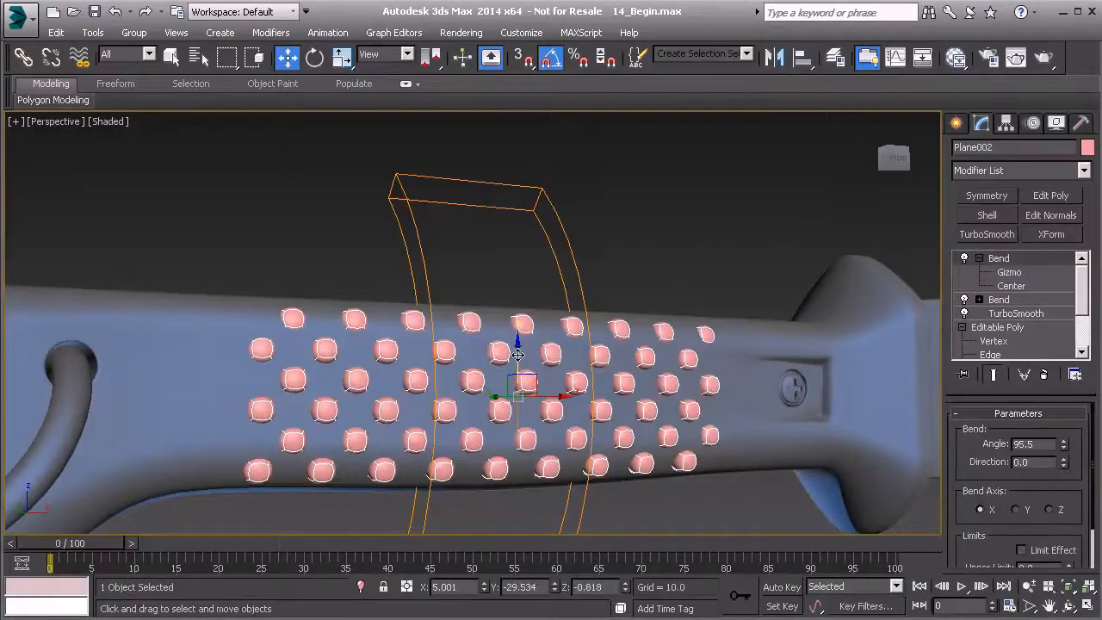
middle_click_drag(517, 354, 565, 440, "alt")
left_click(325, 240)
middle_click_drag(326, 241, 440, 332, "alt")
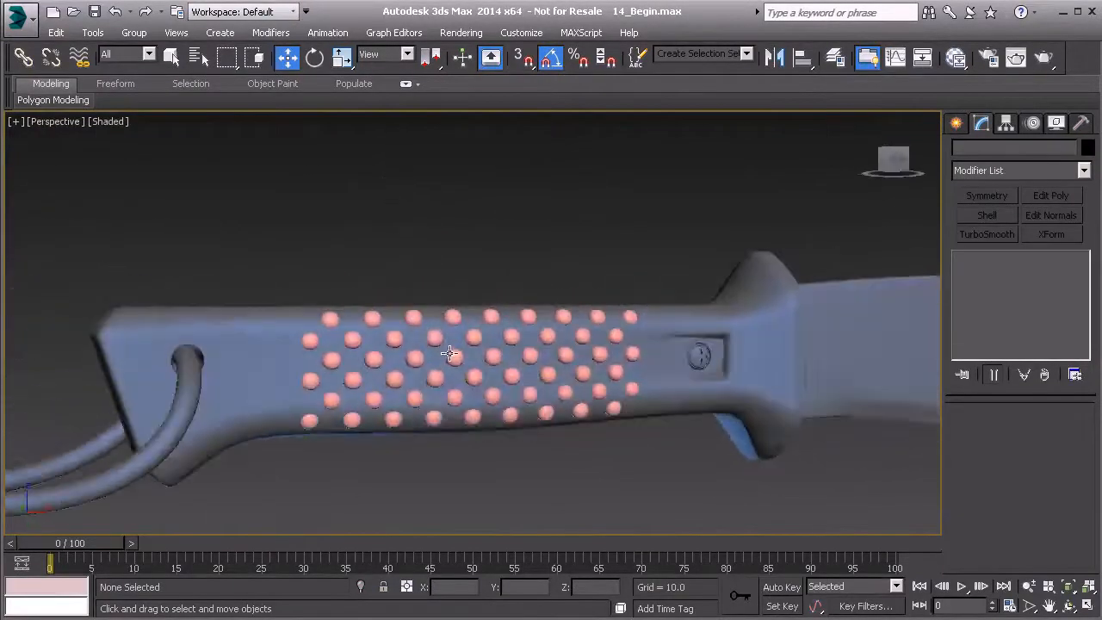
Set the grip studs' object color to black and assign them the PreViz material.
left_click(437, 342)
left_click(1085, 149)
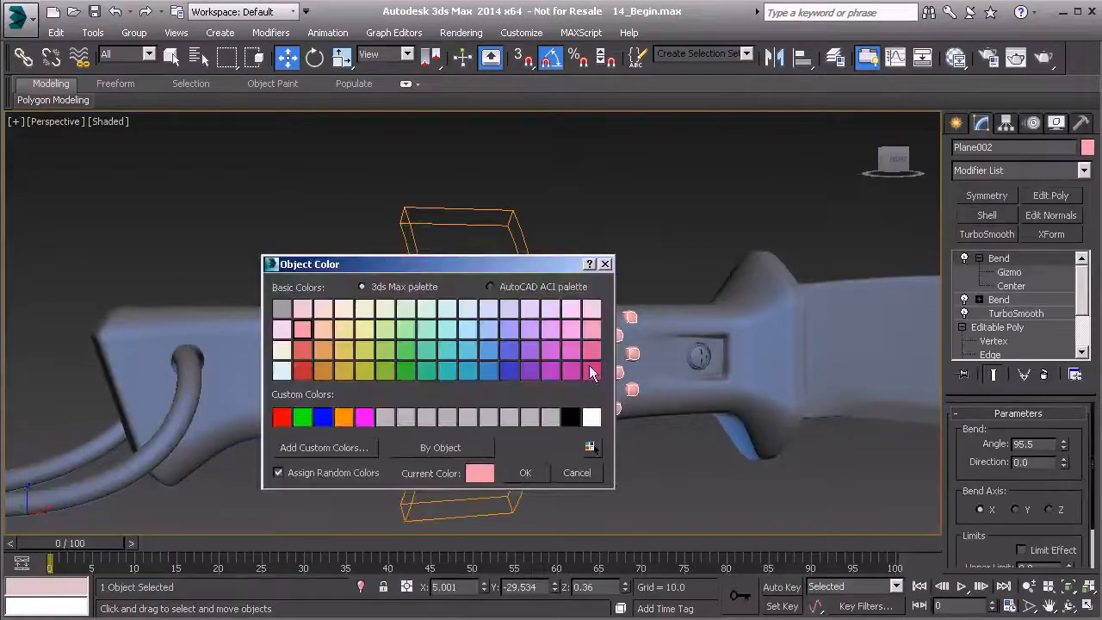
left_click(525, 473)
left_click(955, 57)
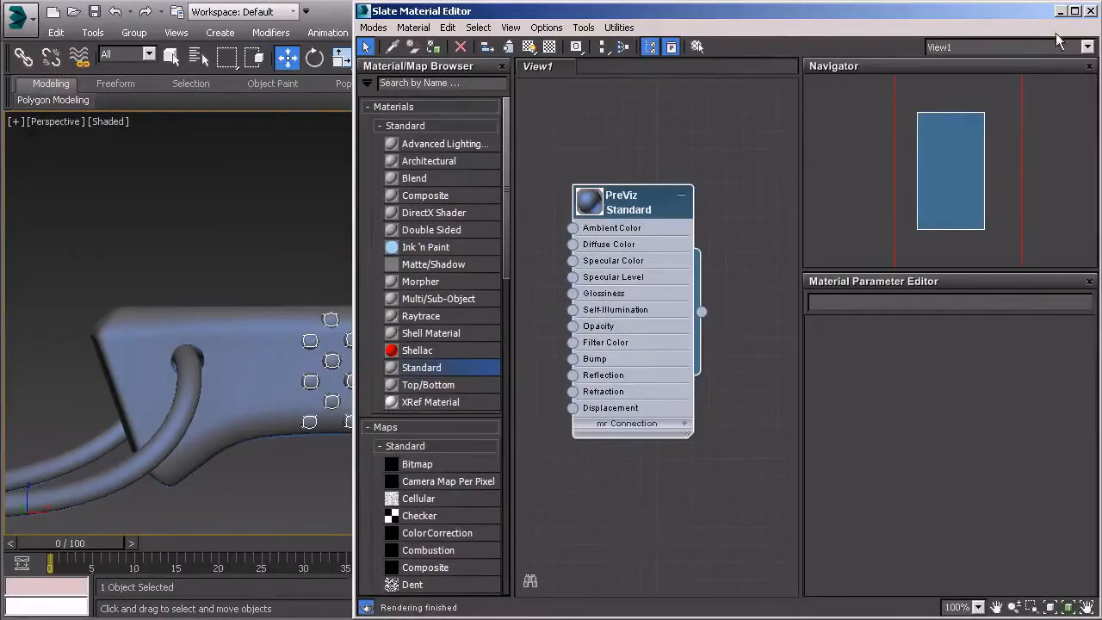
left_click(1089, 11)
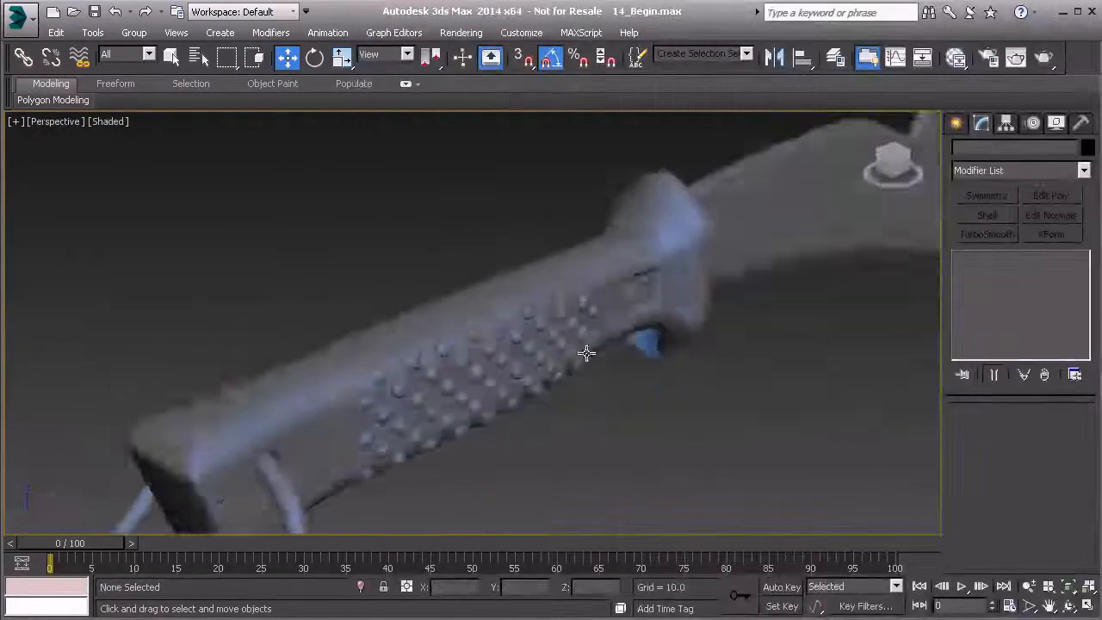
Mirror the grip studs about the Y axis as an instance with an offset of 0.
middle_click_drag(508, 372, 480, 379, "alt")
left_click(487, 364)
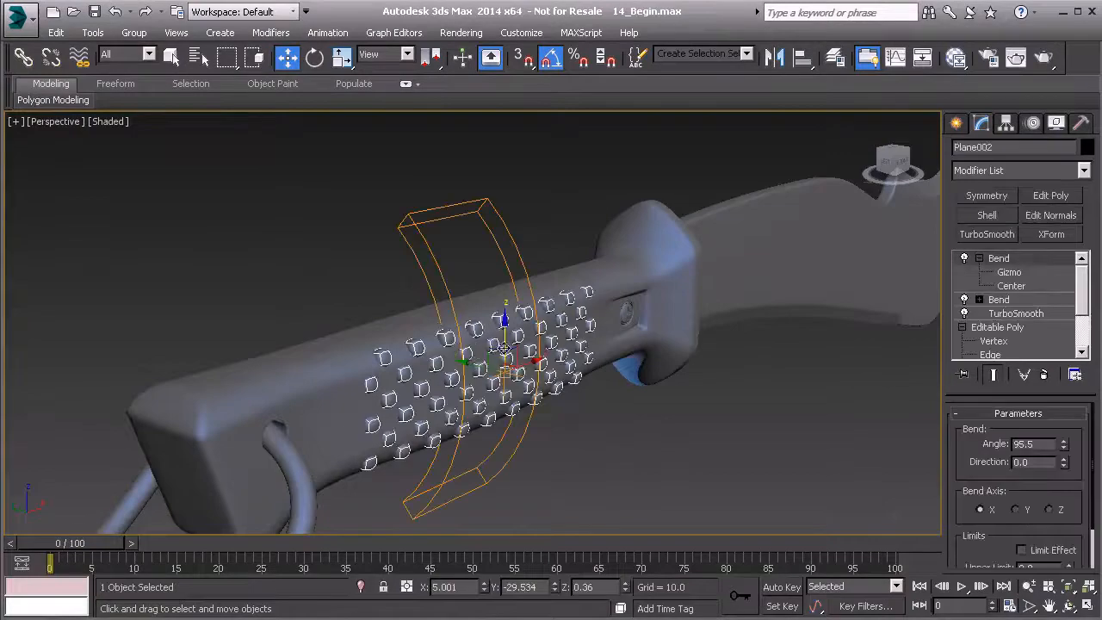
left_click(774, 58)
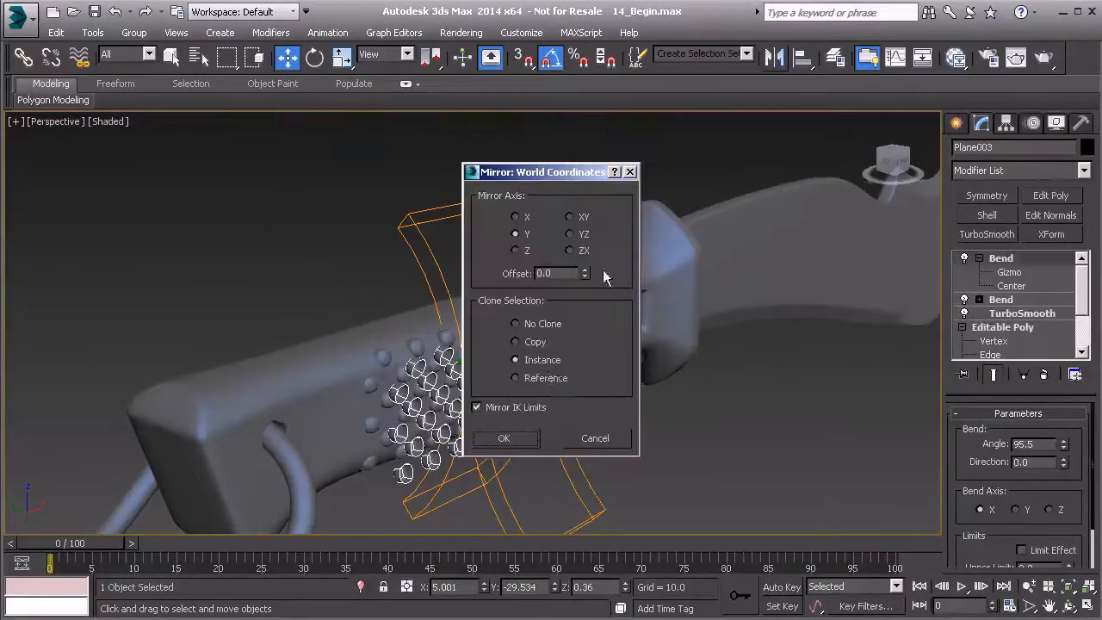
left_click_drag(521, 185, 640, 185)
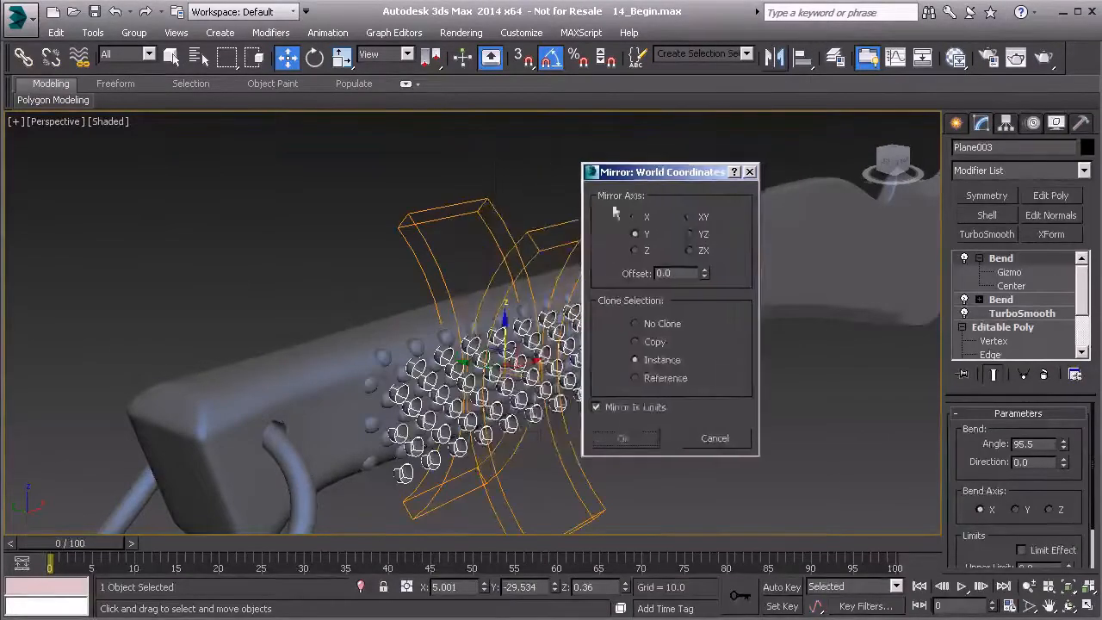
left_click(625, 438)
Move the mirrored studs about 39.4 units along Y onto the opposite side of the handle.
middle_click_drag(516, 396, 487, 397, "alt")
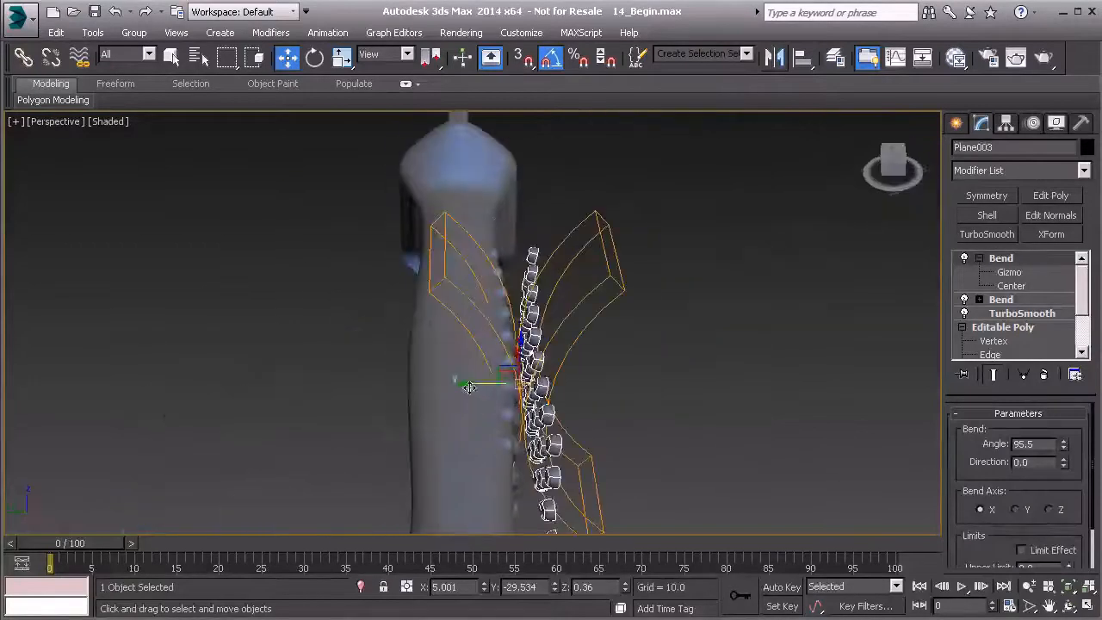
left_click_drag(468, 386, 367, 383)
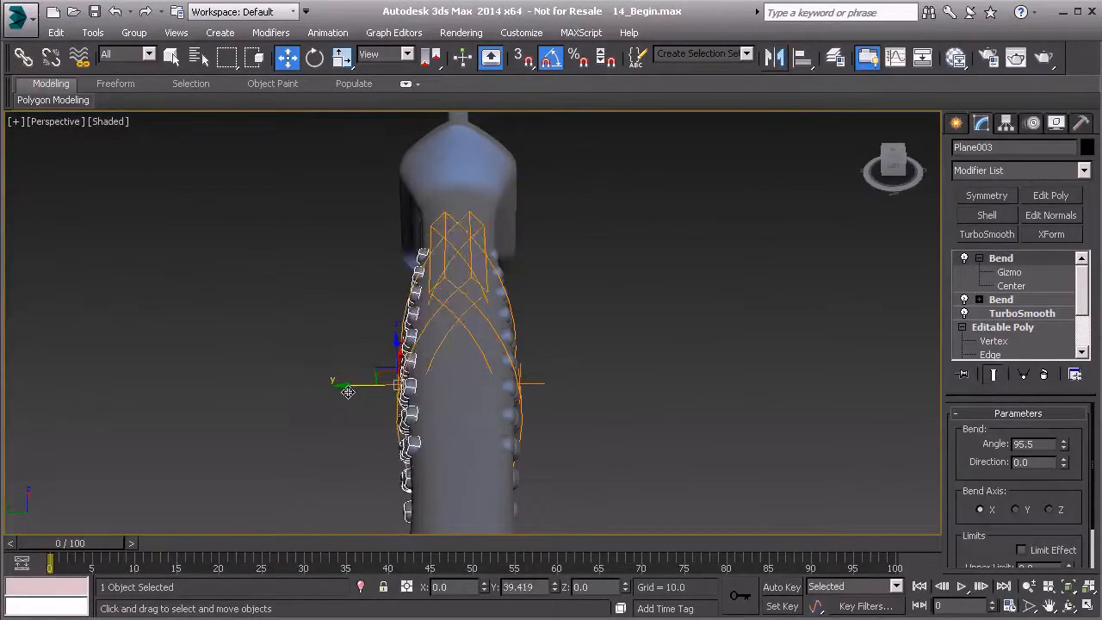
middle_click_drag(351, 391, 436, 352, "alt")
Select both stud objects and lower them about 0.67 units along Z, leaving nothing selected.
middle_click_drag(778, 362, 471, 420, "alt")
left_click(532, 418, "ctrl")
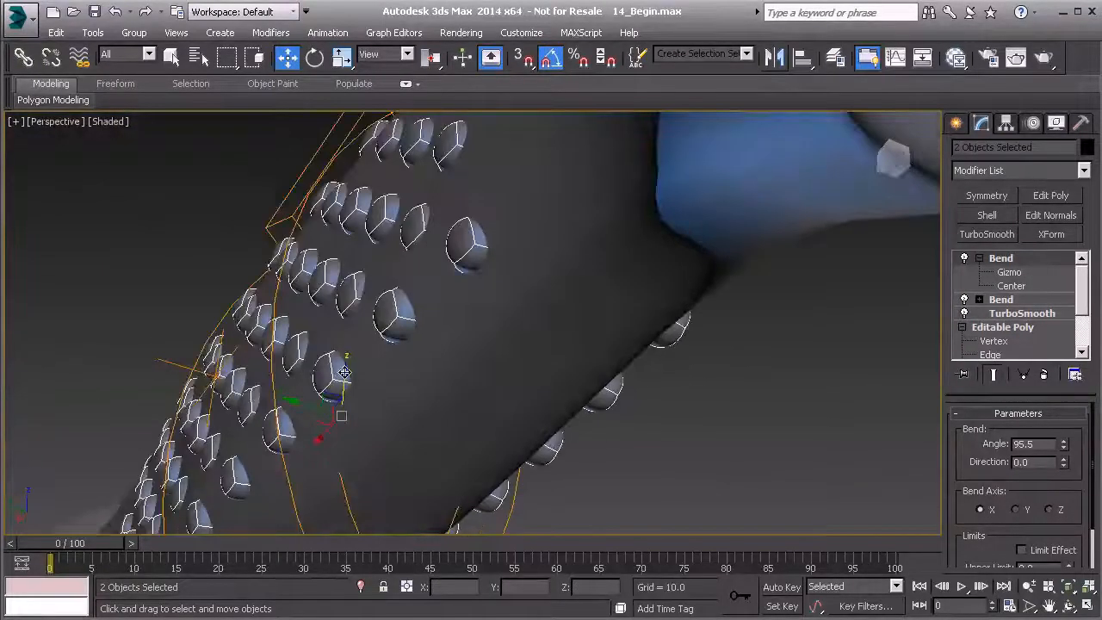
left_click_drag(344, 374, 345, 376)
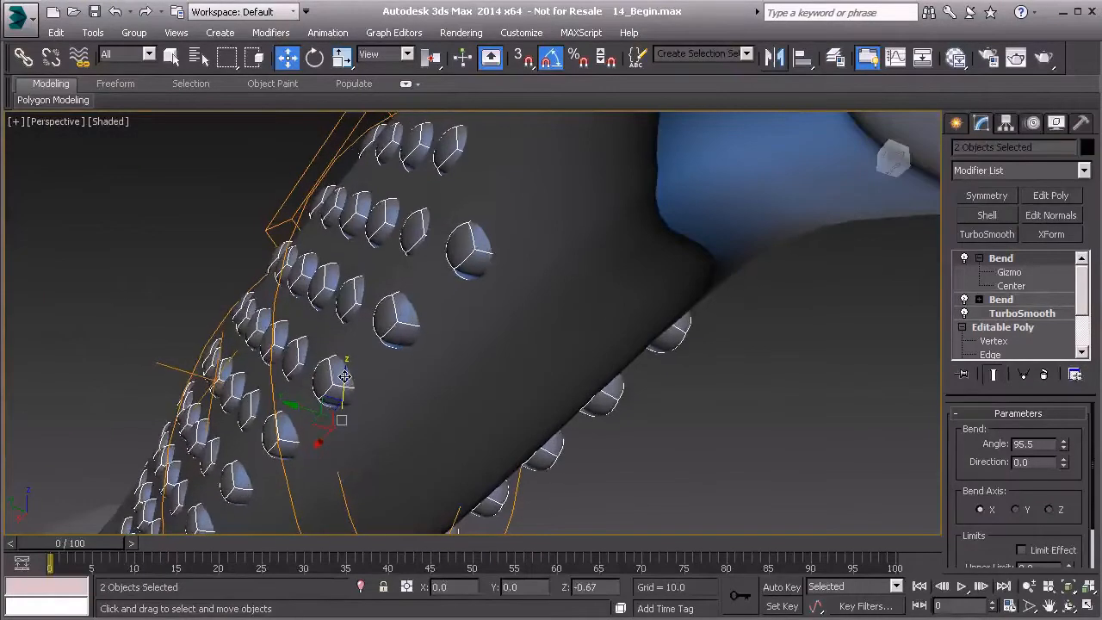
middle_click_drag(349, 324, 641, 399, "alt")
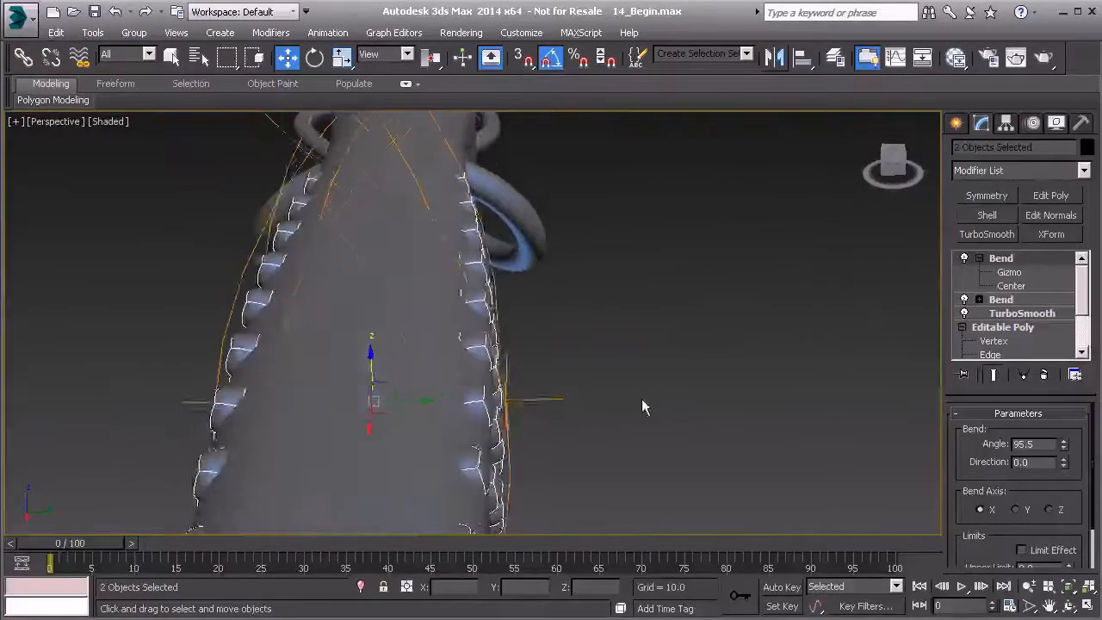
left_click(641, 399)
Select the knife handle and enter edge editing on its Editable Poly base beneath the TurboSmooth.
scroll(488, 363, "down", 3)
middle_click_drag(487, 364, 361, 407, "alt")
scroll(472, 357, "down", 3)
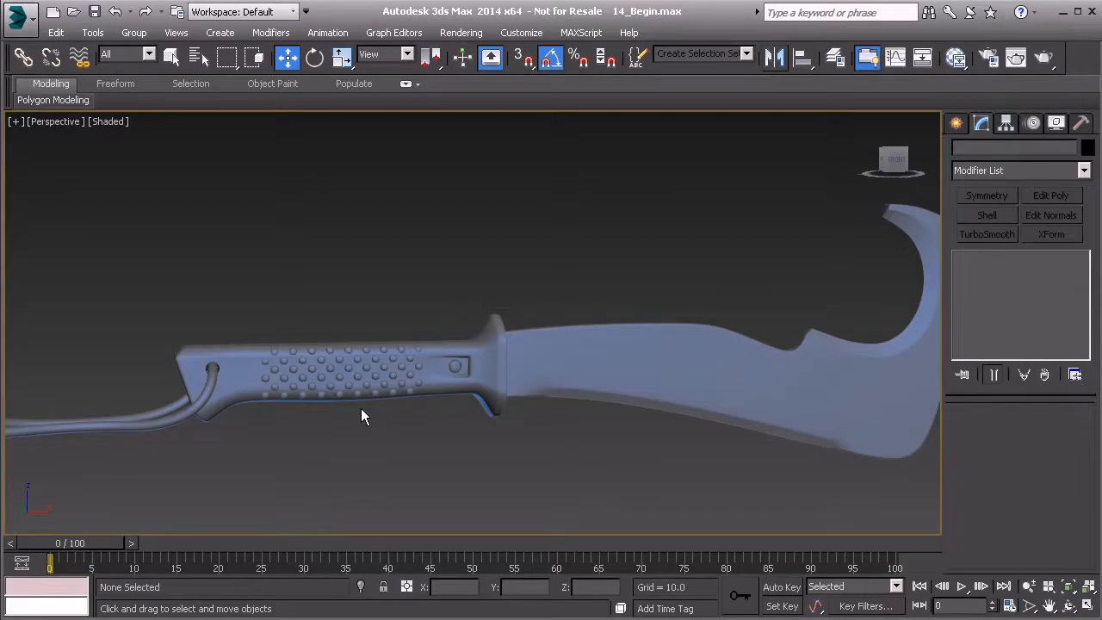
scroll(360, 404, "up", 5)
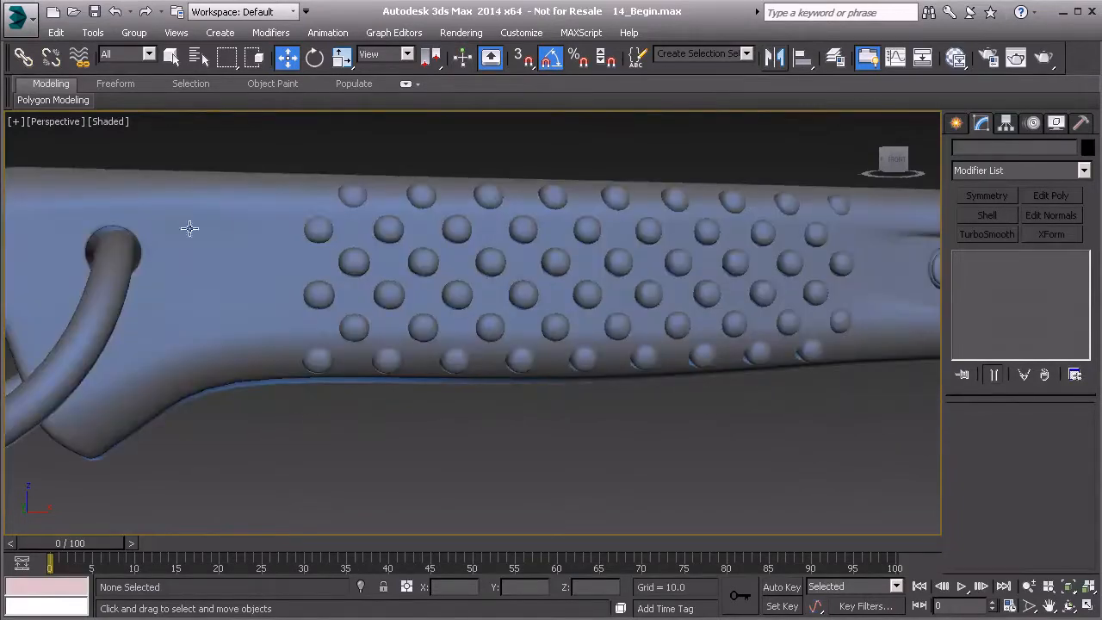
scroll(234, 292, "down", 3)
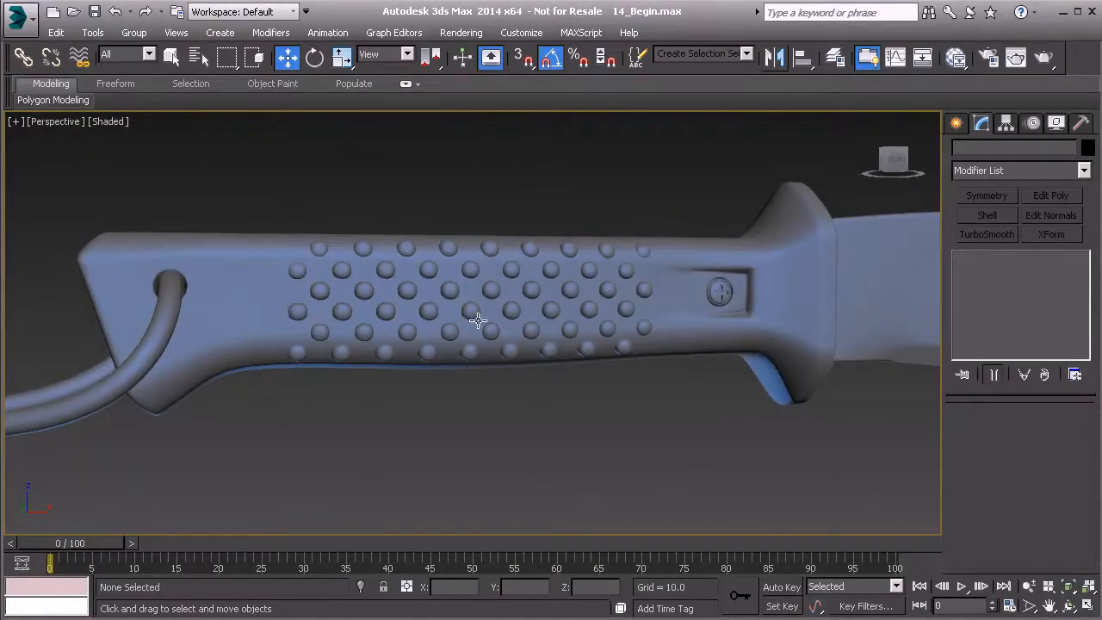
left_click(232, 272)
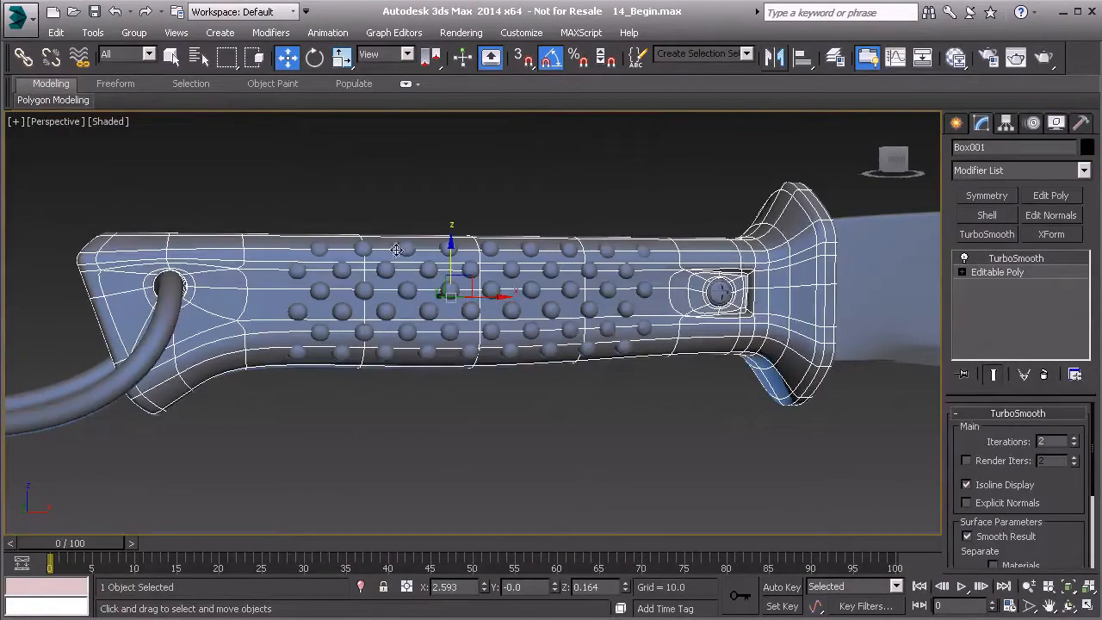
left_click(994, 272)
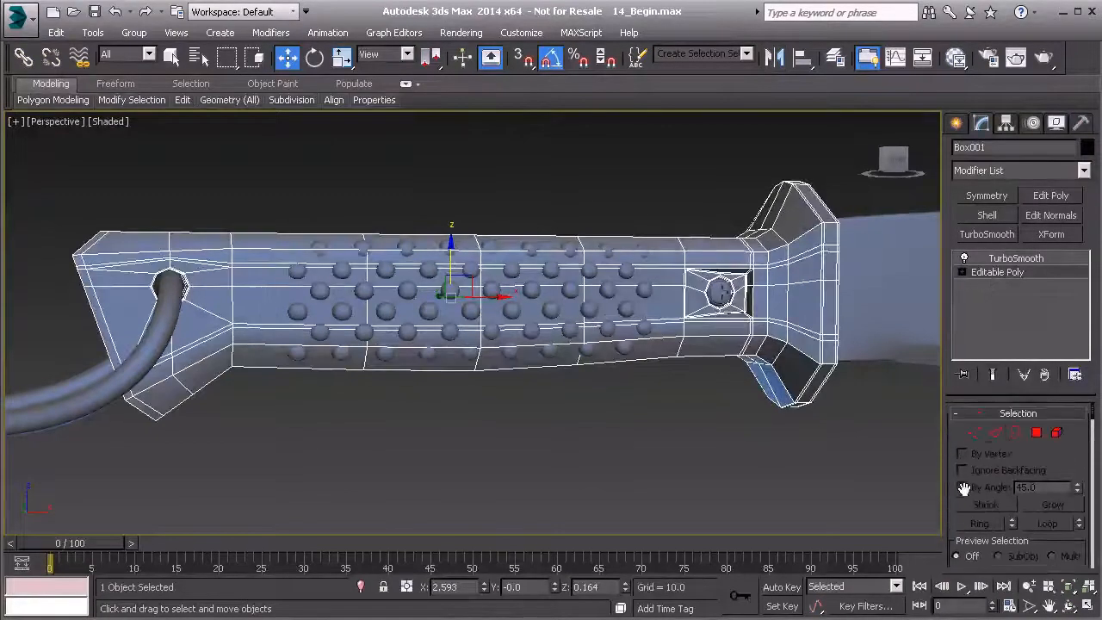
left_click(995, 435)
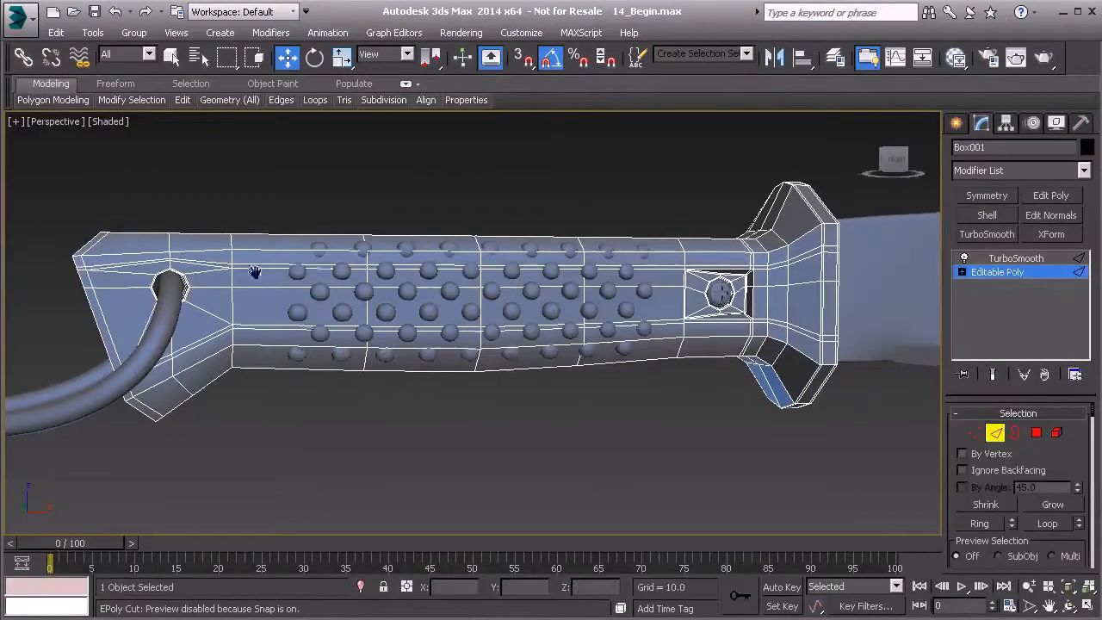
Select the narrow ring of polygons running around the handle between the lanyard hole and the grip studs.
scroll(253, 283, "up", 5)
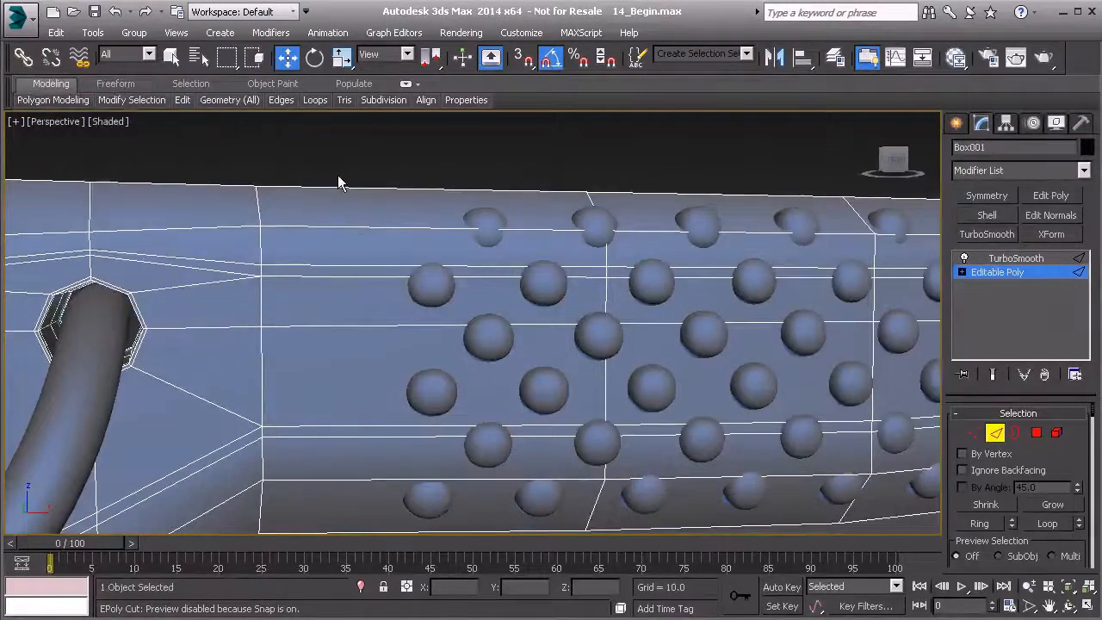
middle_click_drag(277, 215, 256, 253, "alt")
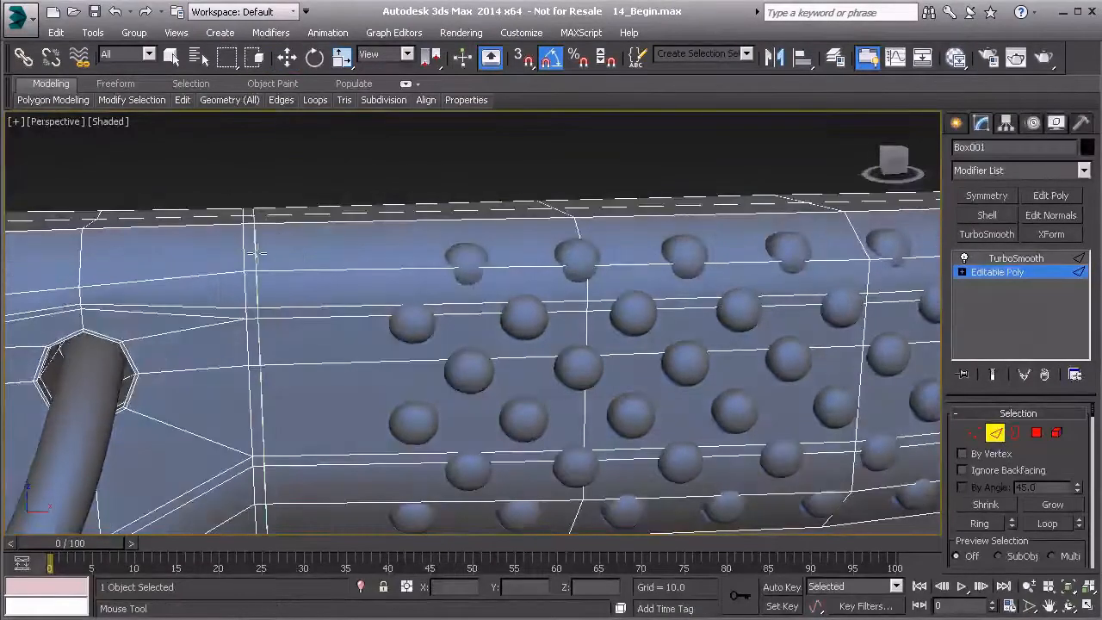
left_click(248, 226)
key("w")
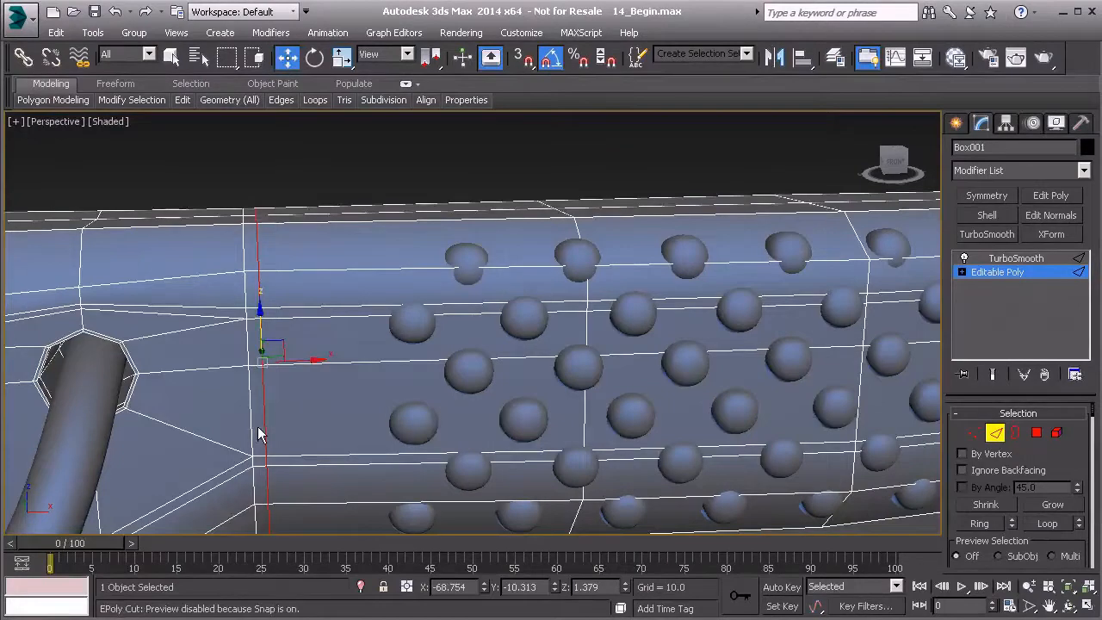
key("4")
left_click(252, 297)
left_click(250, 256, "shift")
middle_click_drag(249, 272, 262, 342, "alt")
Extrude the selected polygon ring inward along local normals with a height of -0.8.
left_click_drag(1065, 466, 1064, 437)
scroll(1003, 500, "down", 4)
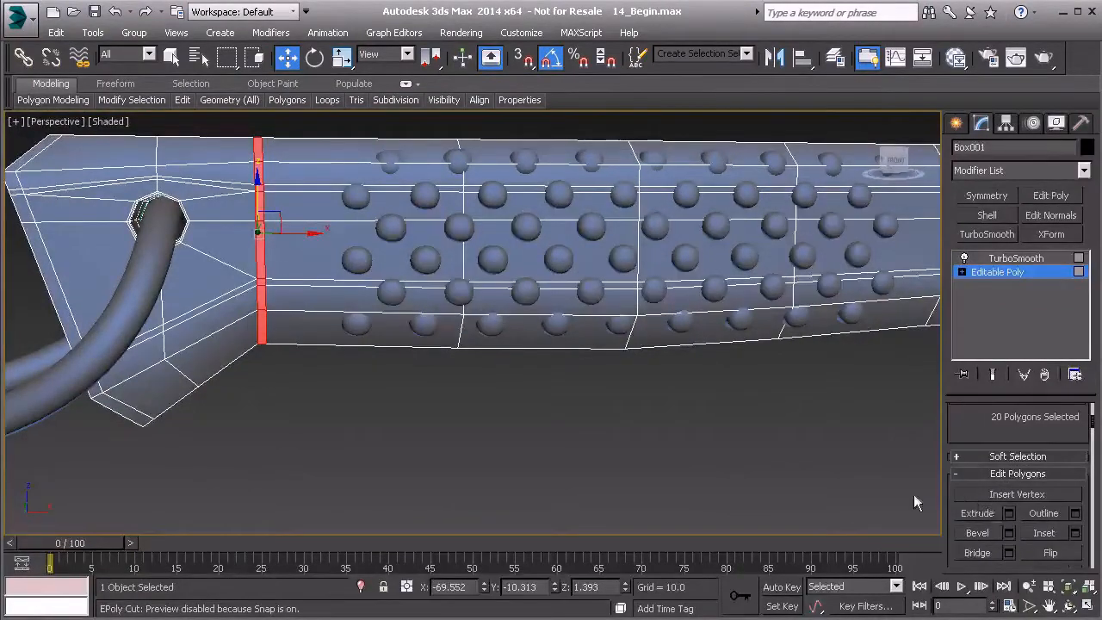
left_click(1006, 520)
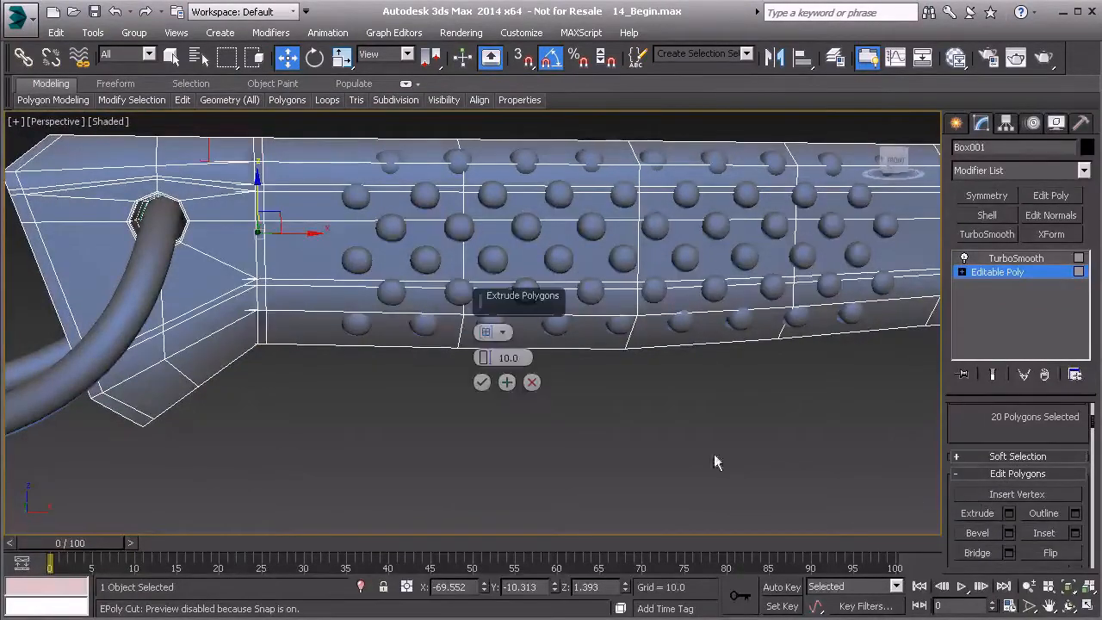
left_click(502, 332)
left_click(521, 368)
middle_click_drag(281, 274, 401, 394)
left_click_drag(485, 357, 484, 425)
scroll(373, 386, "up", 8)
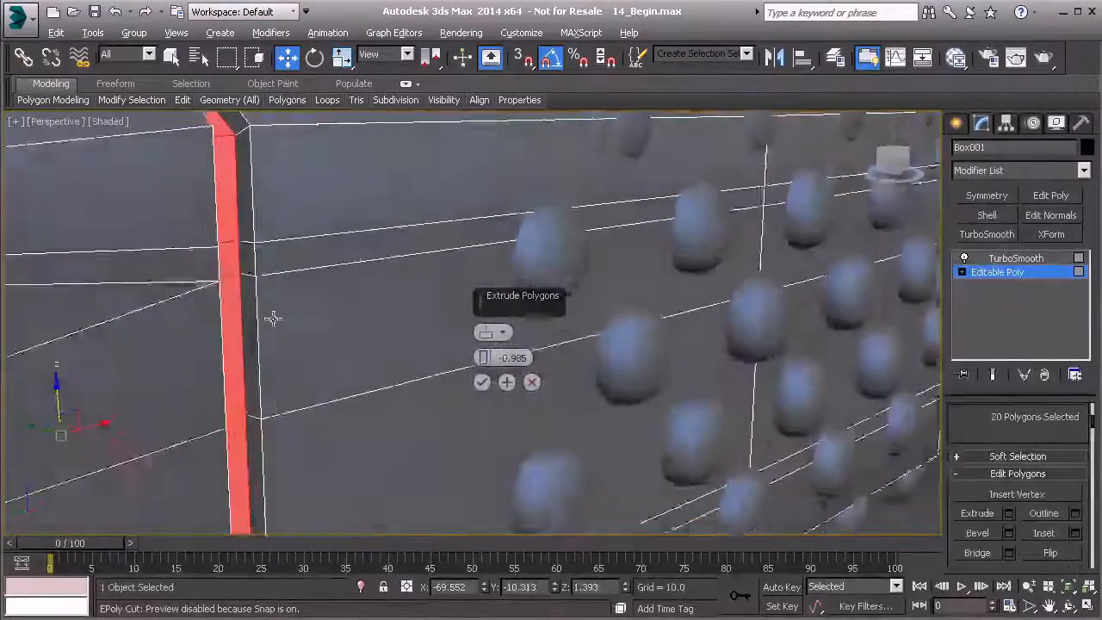
left_click_drag(484, 361, 485, 359)
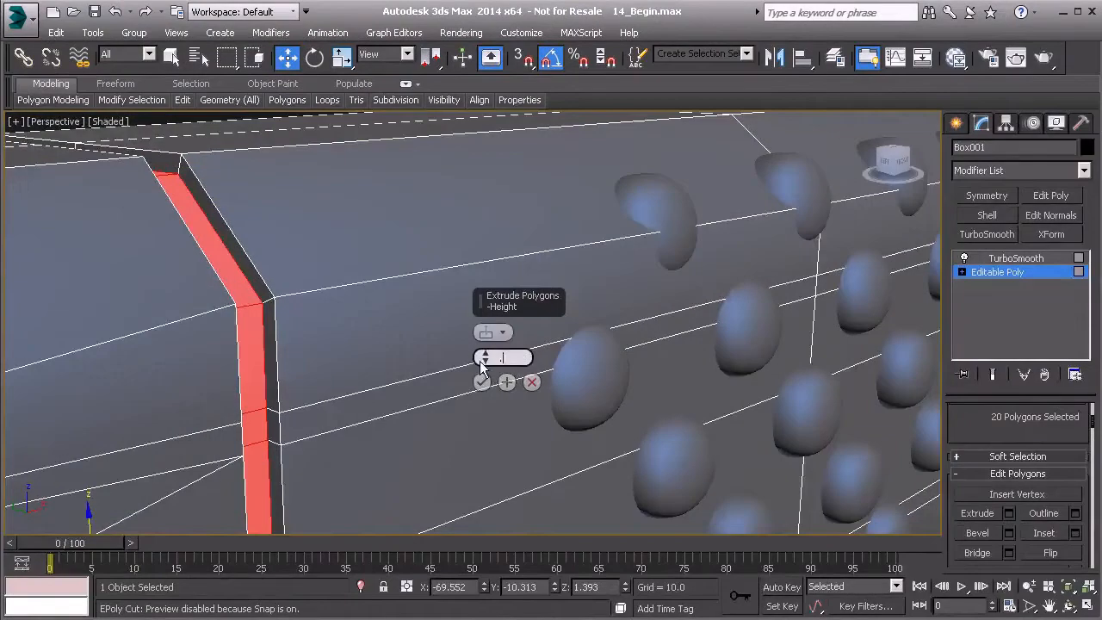
type("0.8")
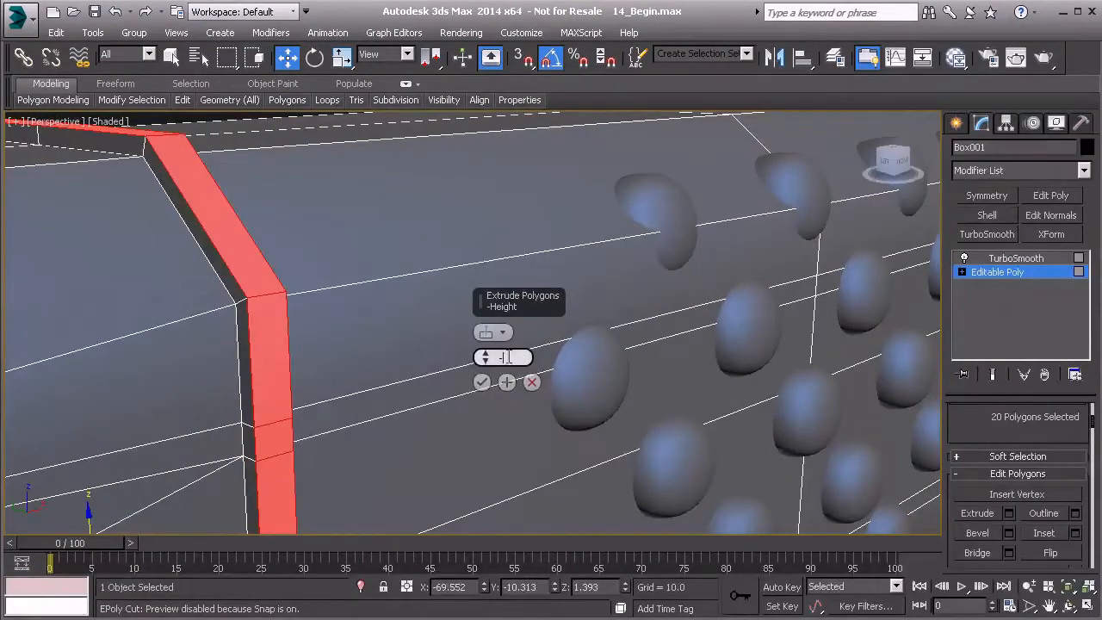
key("Return")
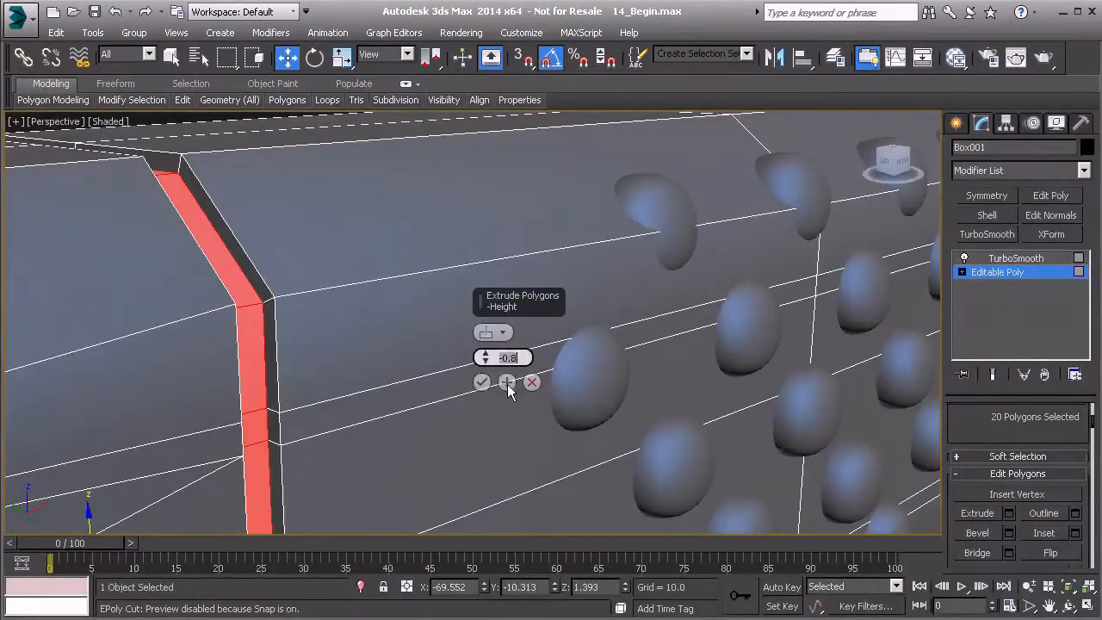
Apply that extrusion and add a second -0.8 extrusion to deepen the groove near the lanyard hole.
left_click(506, 382)
mouse_move(303, 356)
middle_mouse_down("alt")
mouse_move(237, 361)
mouse_move(324, 352)
middle_mouse_up("alt")
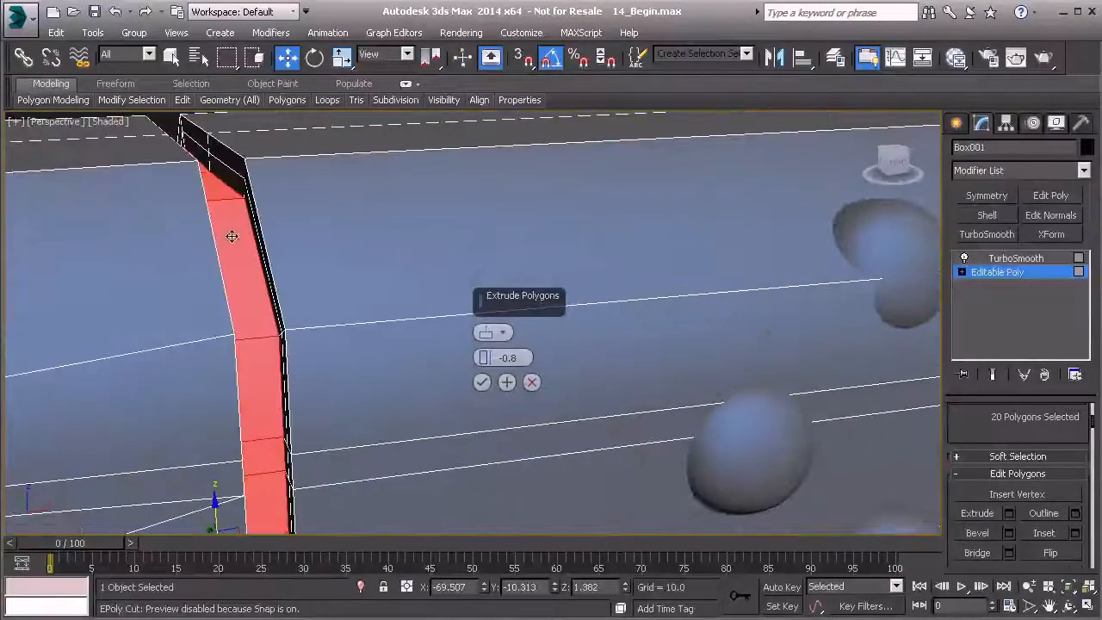
middle_click_drag(243, 240, 229, 267, "alt")
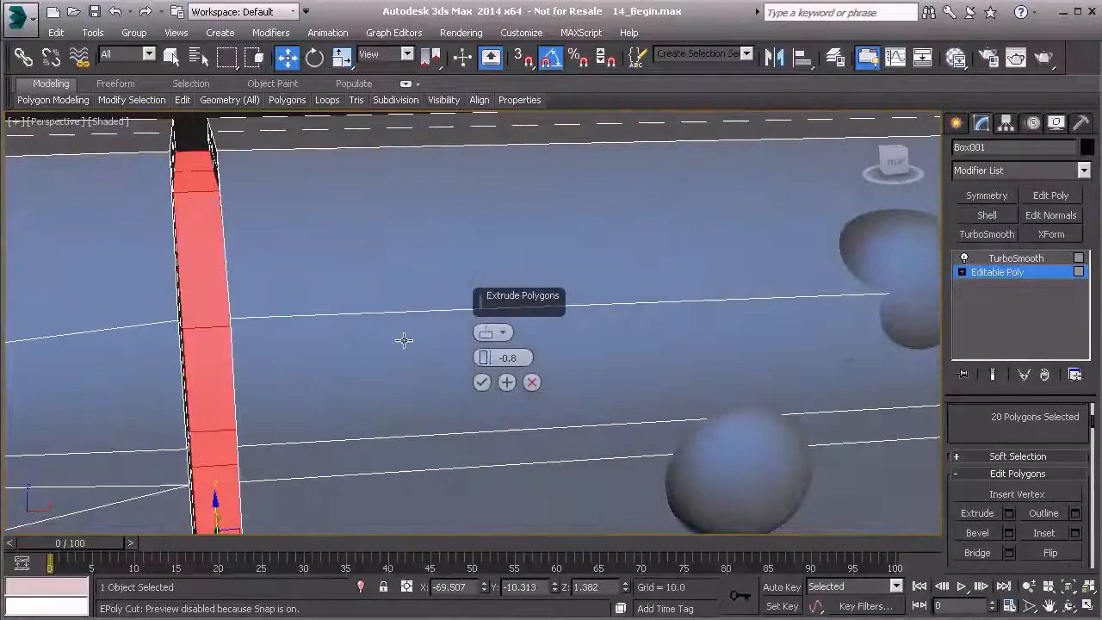
left_click(481, 383)
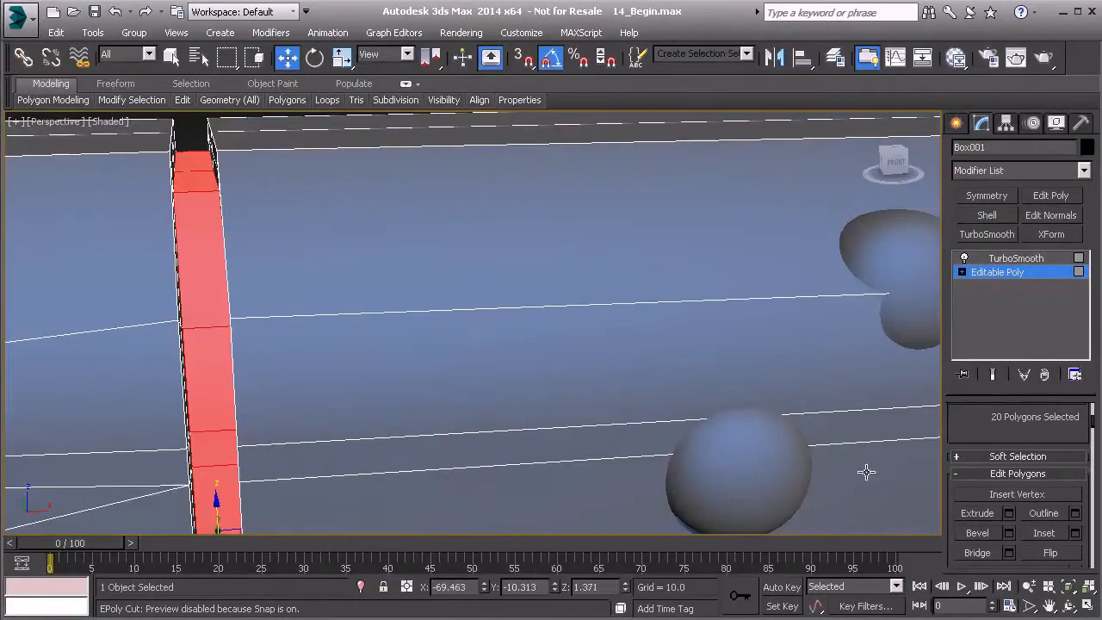
Inset the polygons on the groove floor by 0.237.
left_click(1075, 533)
left_click_drag(487, 359, 485, 363)
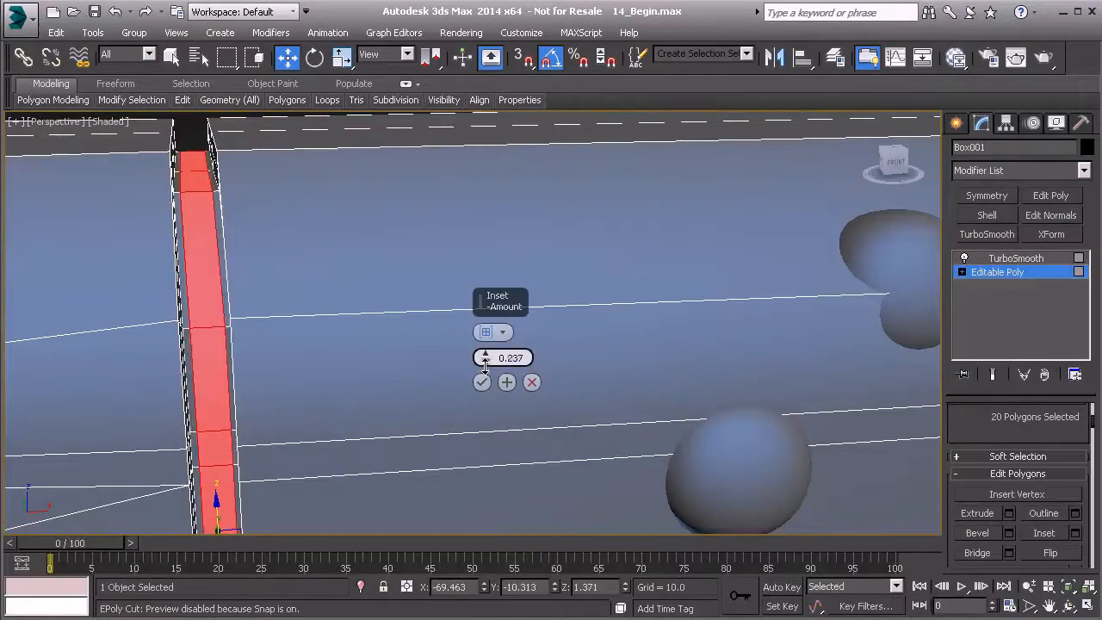
scroll(259, 308, "down", 6)
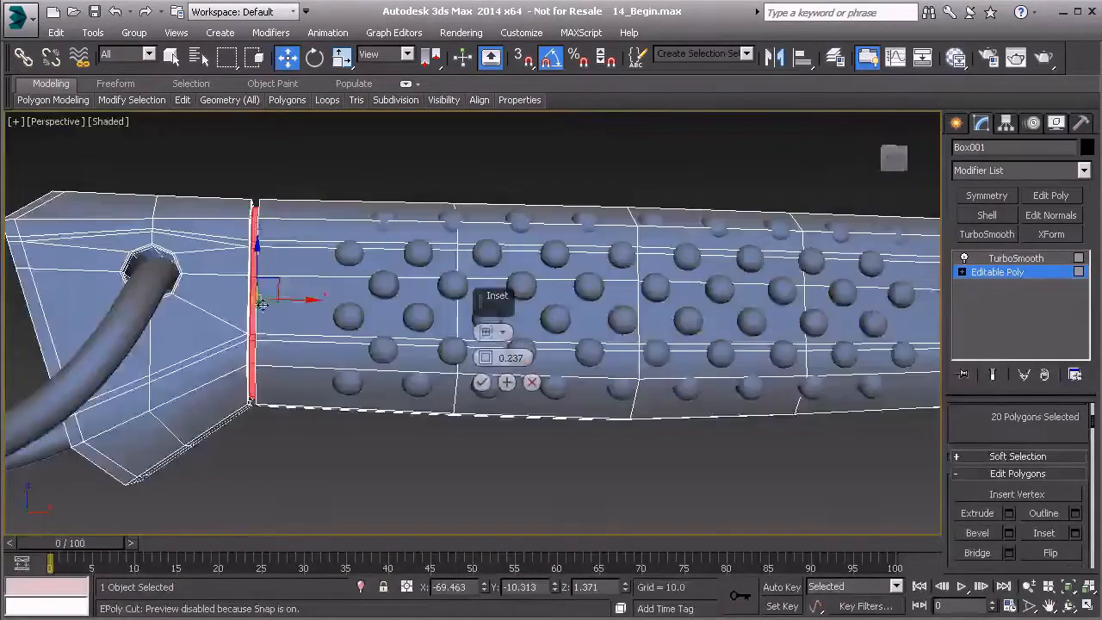
middle_click_drag(262, 304, 284, 310, "alt")
left_click(481, 382)
Return the handle to its TurboSmooth level, deselect it and inspect the smoothed groove near the lanyard hole.
middle_click_drag(282, 255, 293, 277, "alt")
left_click(998, 274)
left_click(1008, 259)
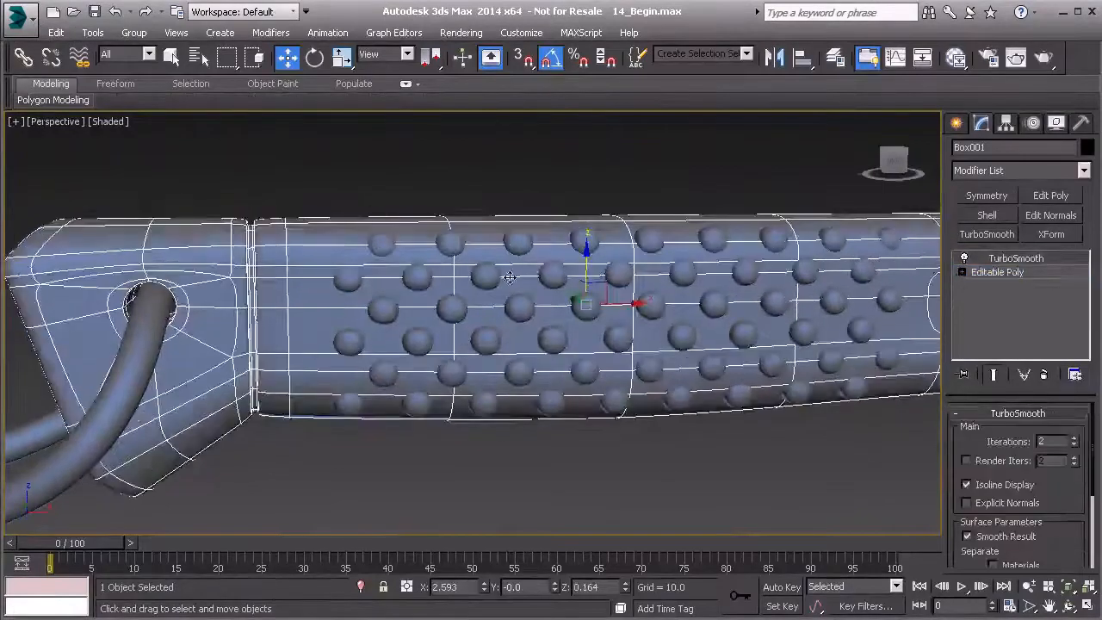
left_click(363, 201)
middle_click_drag(362, 202, 380, 216)
scroll(367, 281, "up", 3)
middle_click_drag(313, 194, 347, 361, "alt")
scroll(323, 327, "down", 10)
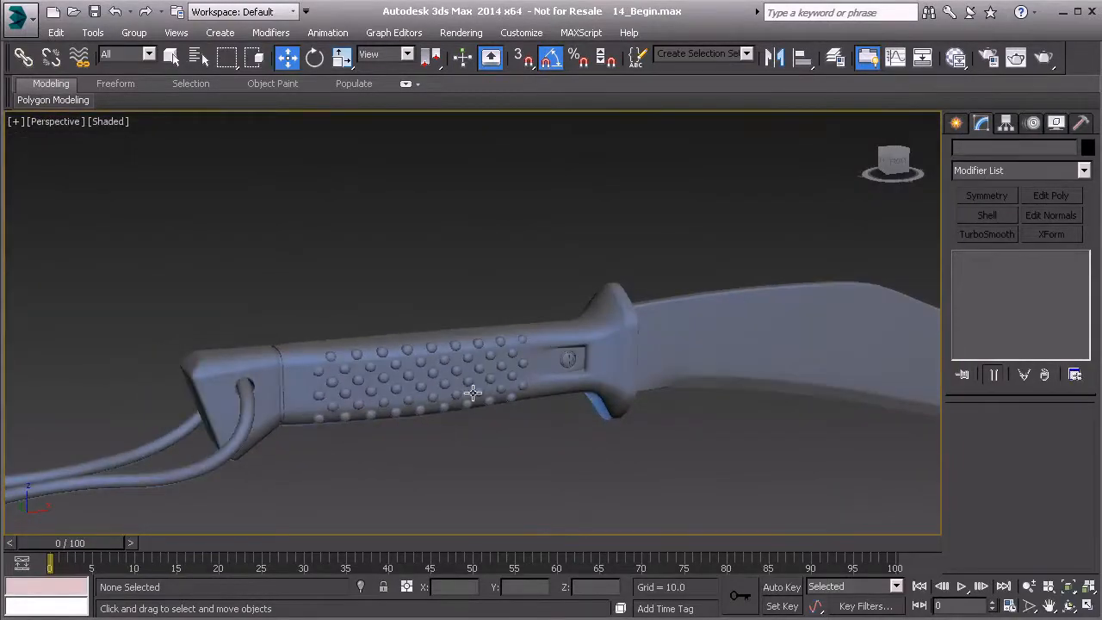
Reselect the handle and, on its Editable Poly base, select the edge loop between the screw recess and the flared guard.
scroll(526, 380, "up", 5)
left_click(528, 277)
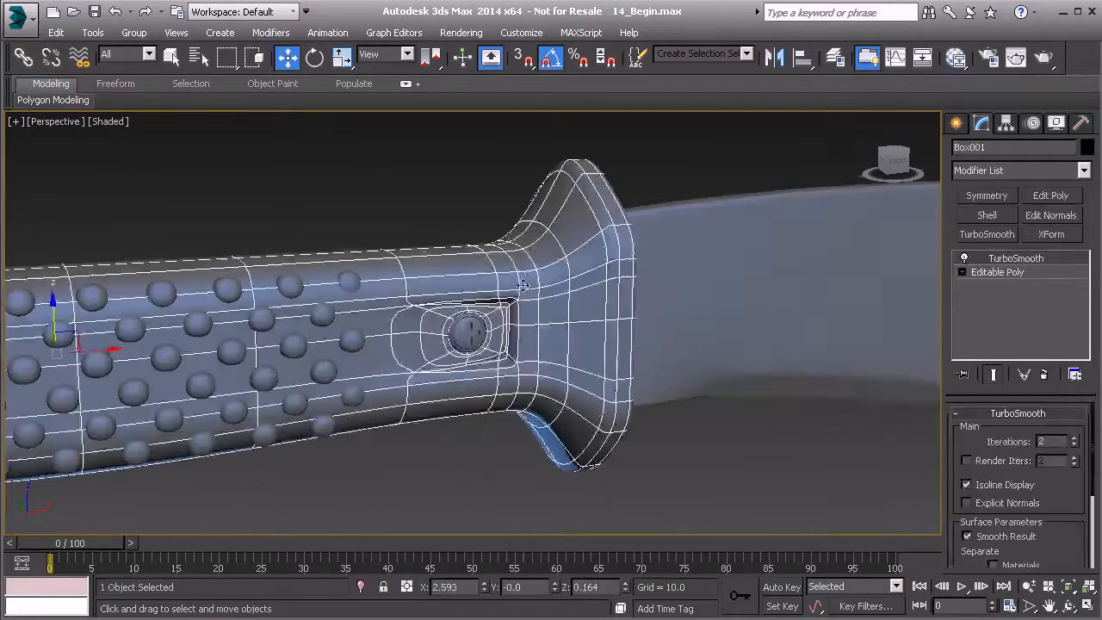
scroll(407, 342, "up", 2)
scroll(407, 342, "up", 4)
left_click(990, 272)
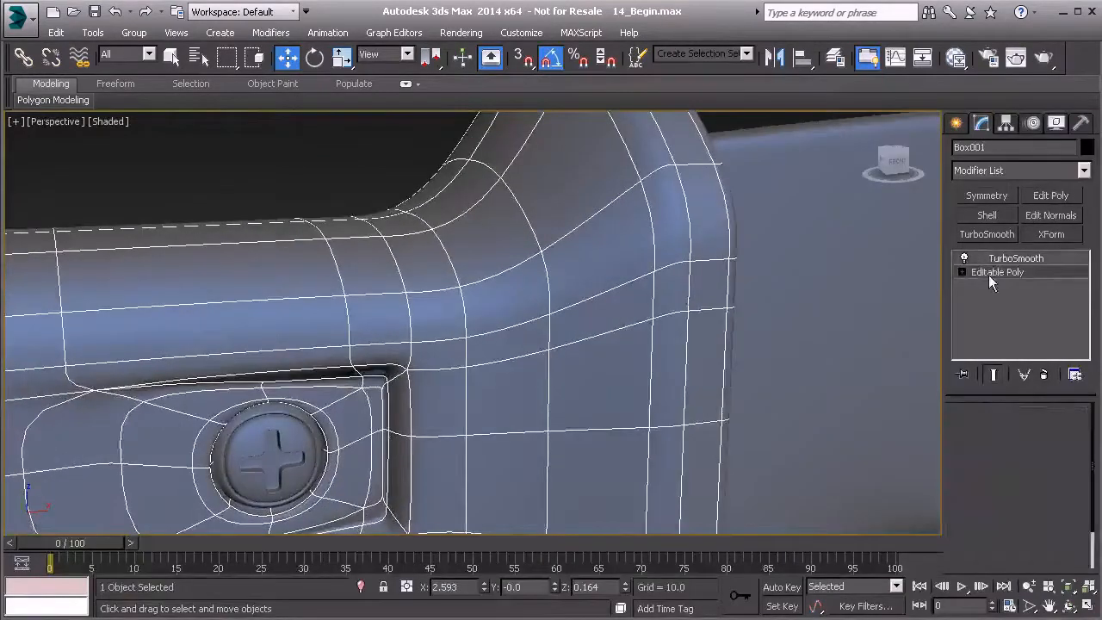
key("2")
key("alt+c")
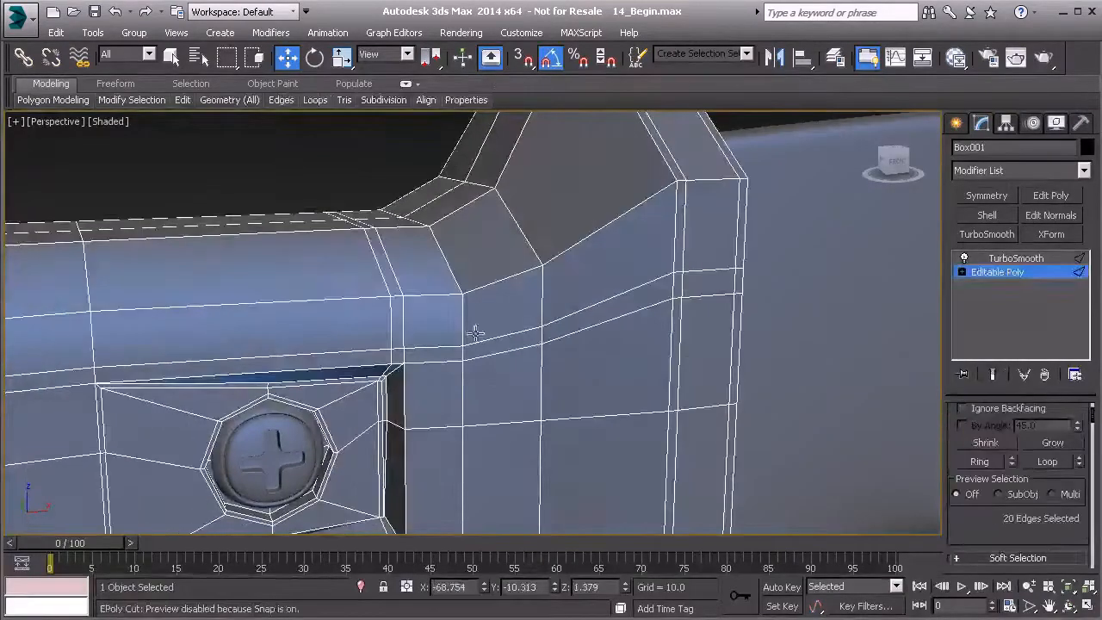
right_click(447, 261)
scroll(454, 293, "down", 4)
mouse_move(456, 301)
middle_mouse_down("alt")
mouse_move(433, 255)
mouse_move(437, 226)
mouse_move(435, 301)
middle_mouse_up("alt")
scroll(435, 302, "up", 3)
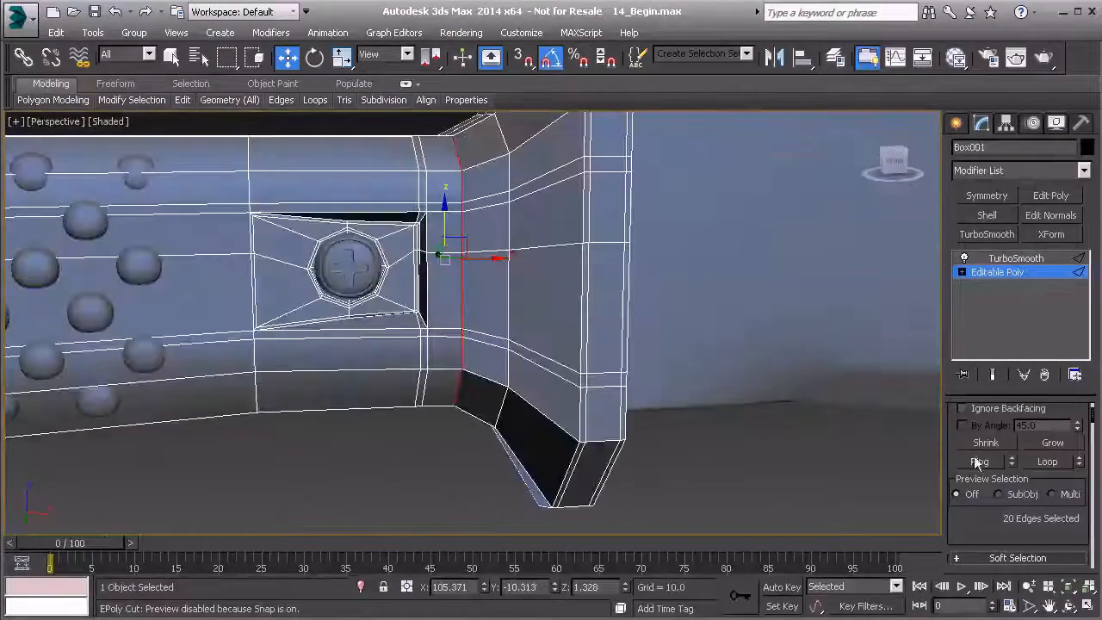
Chamfer the selected edge loop by 0.542 with one segment.
scroll(990, 482, "down", 4)
left_click(1007, 535)
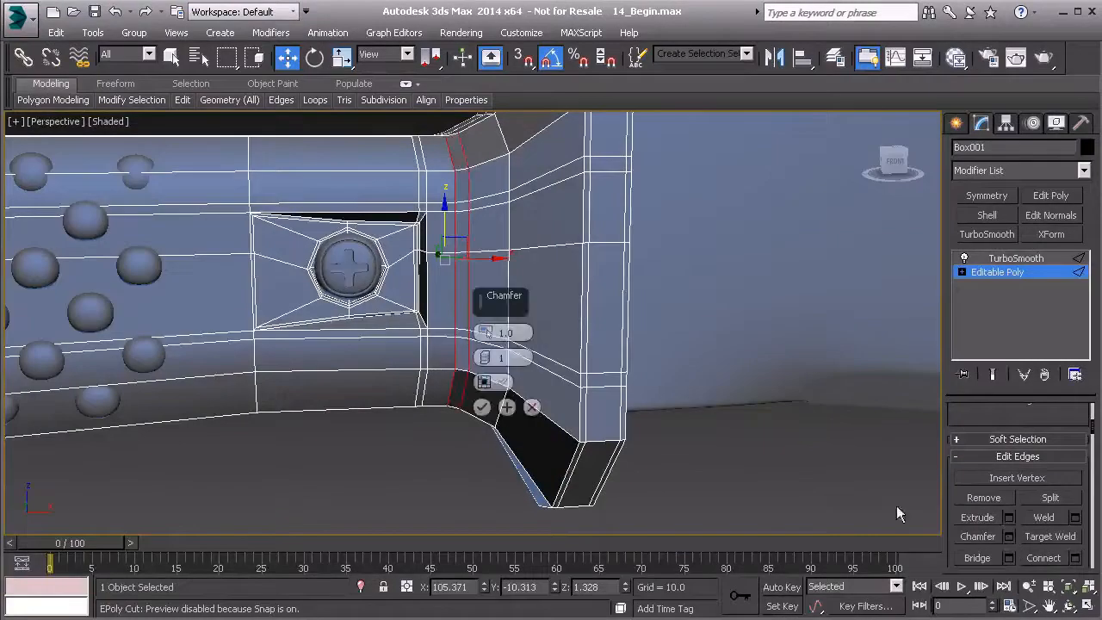
scroll(476, 221, "up", 3)
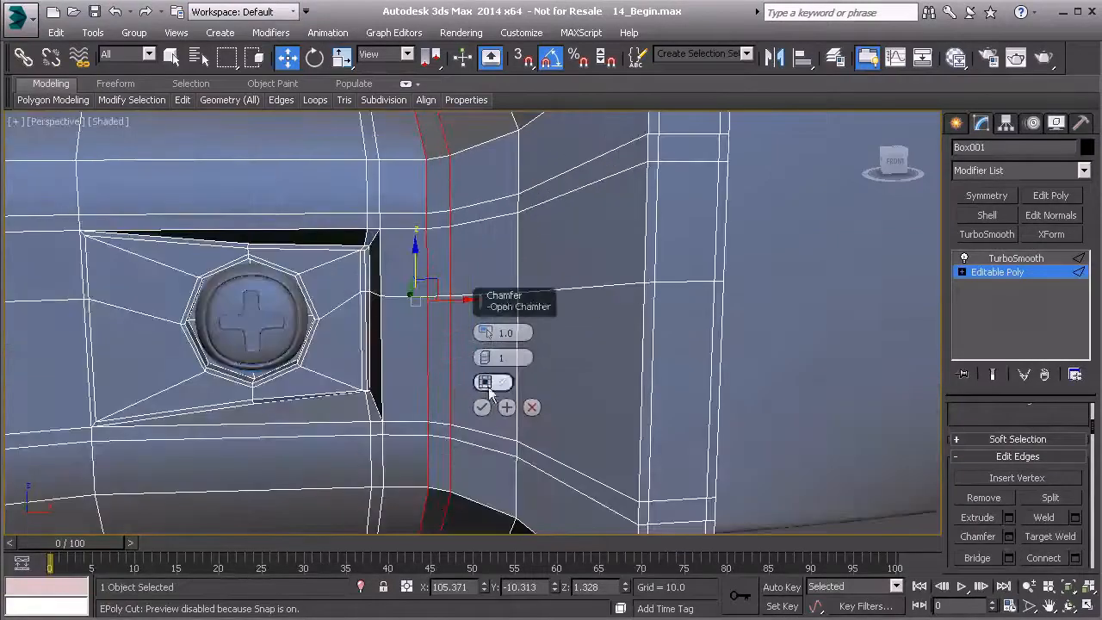
left_click_drag(483, 335, 485, 334)
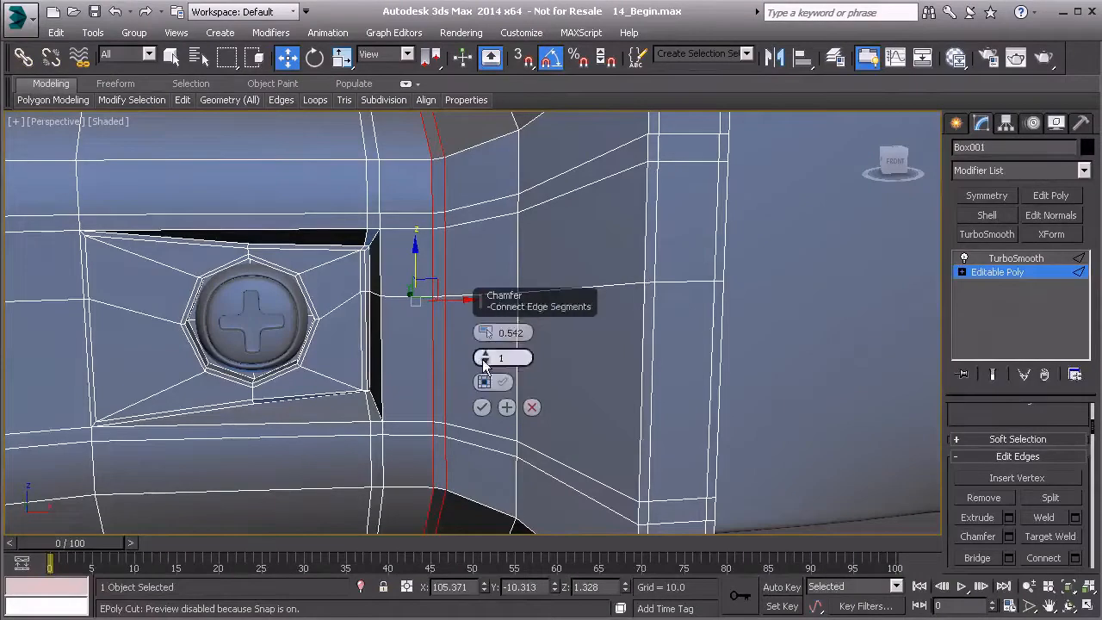
left_click(481, 407)
Select the full ring of narrow polygons between the chamfered edges beside the guard.
key("4")
left_click(438, 254)
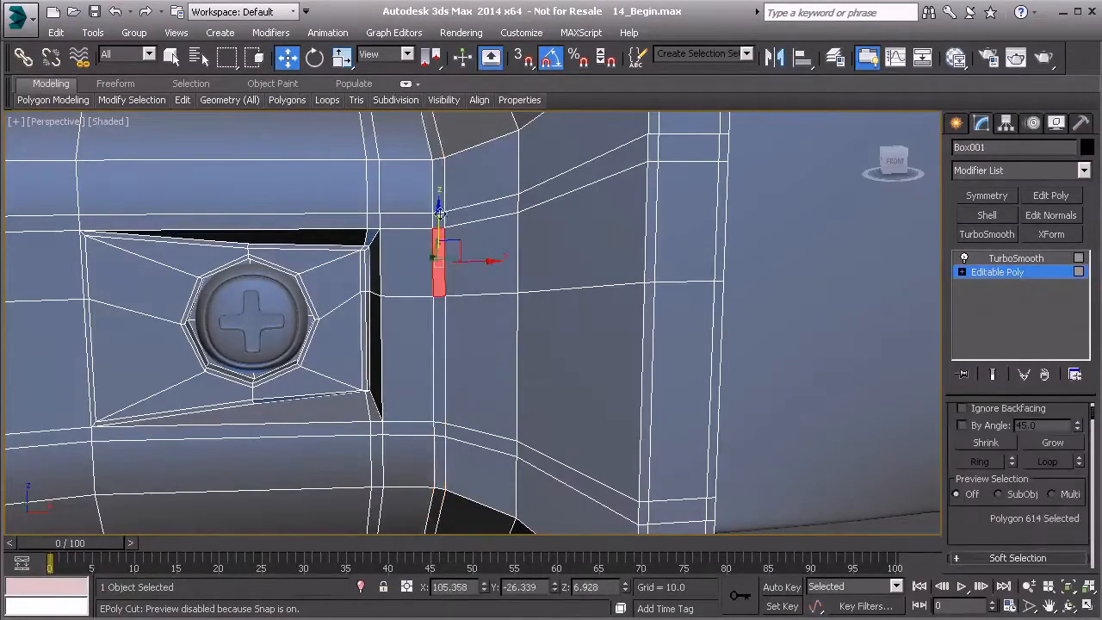
left_click(439, 208, "shift")
Extrude the polygon ring beside the guard inward twice, each time with a height of -0.8.
scroll(981, 491, "down", 3)
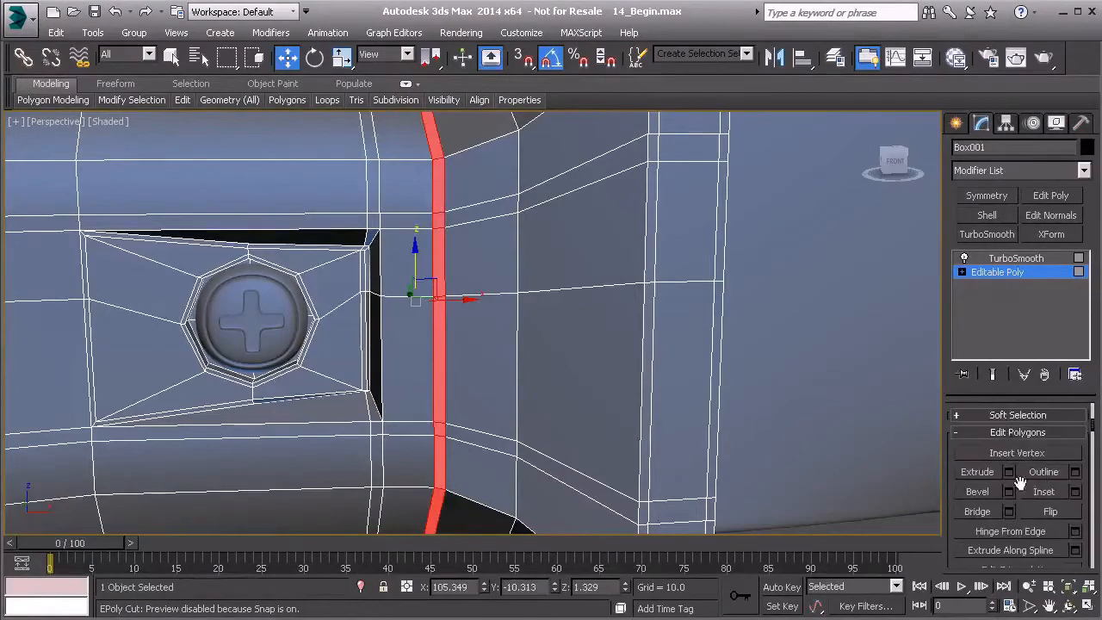
left_click(1009, 471)
middle_click_drag(449, 336, 428, 370, "alt")
scroll(413, 364, "up", 3)
mouse_move(428, 371)
middle_mouse_down()
mouse_move(419, 429)
mouse_move(408, 381)
mouse_move(421, 385)
middle_mouse_up()
left_click(506, 381)
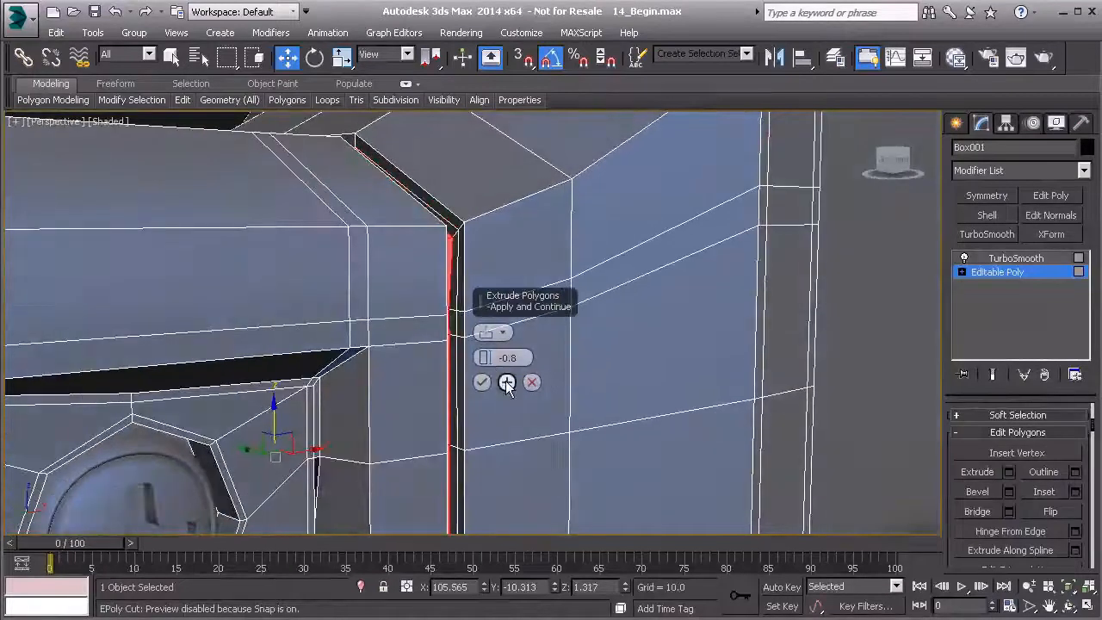
left_click(481, 382)
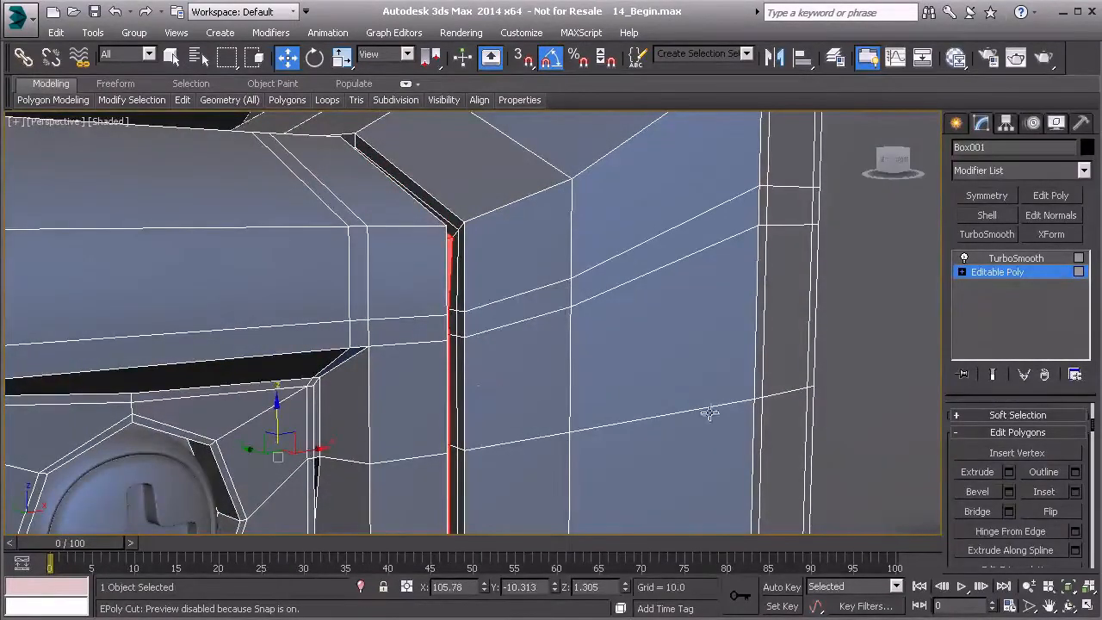
Inset the floor polygons of the groove beside the guard by 0.237.
middle_click_drag(709, 412, 663, 412, "alt")
left_click(1073, 492)
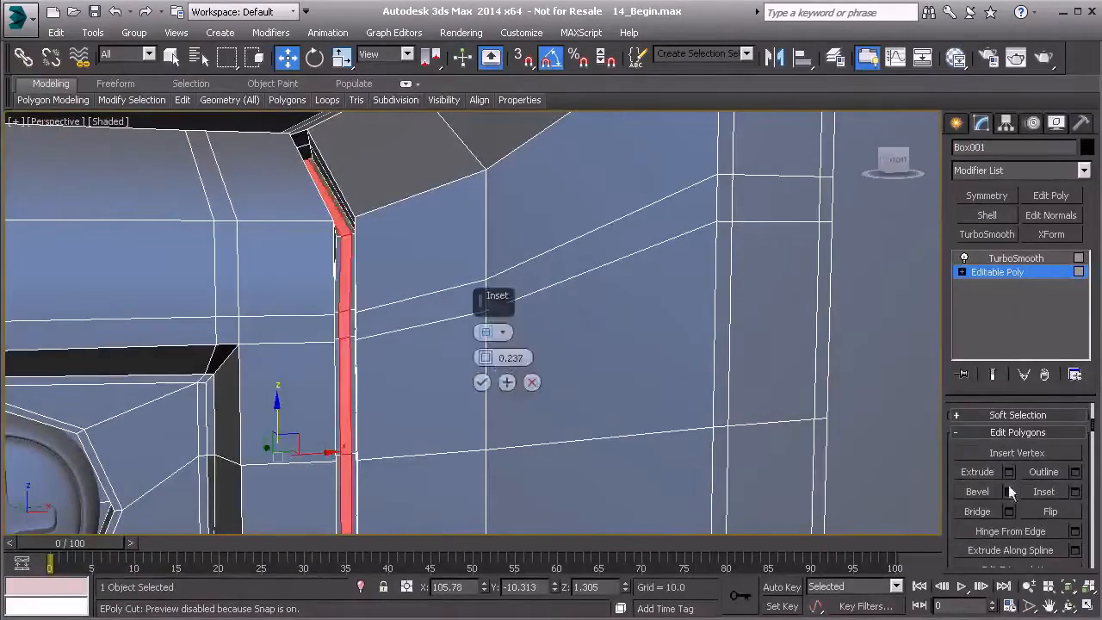
left_click(481, 382)
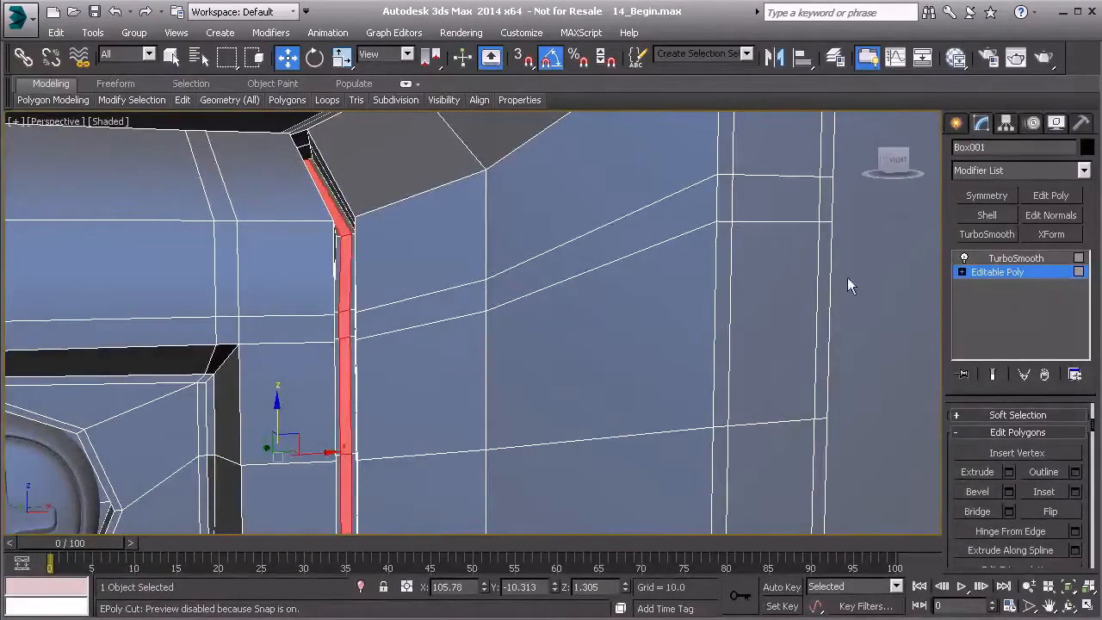
Leave polygon editing, return the handle to its TurboSmooth level and deselect it.
left_click(1001, 271)
left_click(1016, 258)
scroll(545, 283, "down", 5)
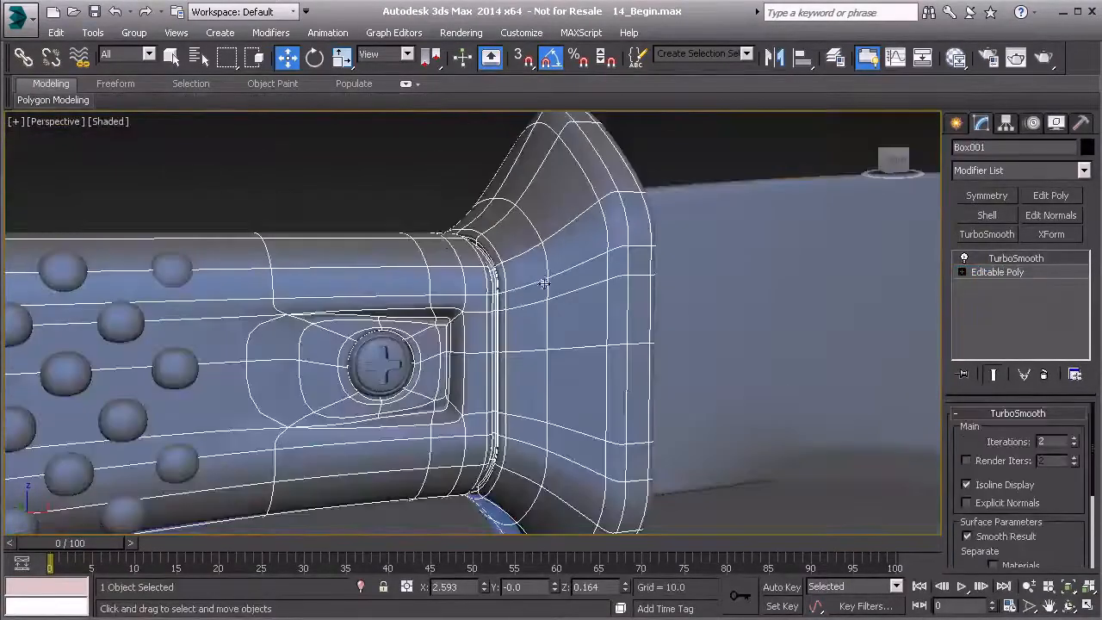
left_click(378, 183)
Select the grip studs on the near side of the handle and set their topmost Bend modifier's angle to 111.0.
middle_click_drag(448, 233, 495, 341, "alt")
left_click(387, 320)
scroll(387, 322, "up", 3)
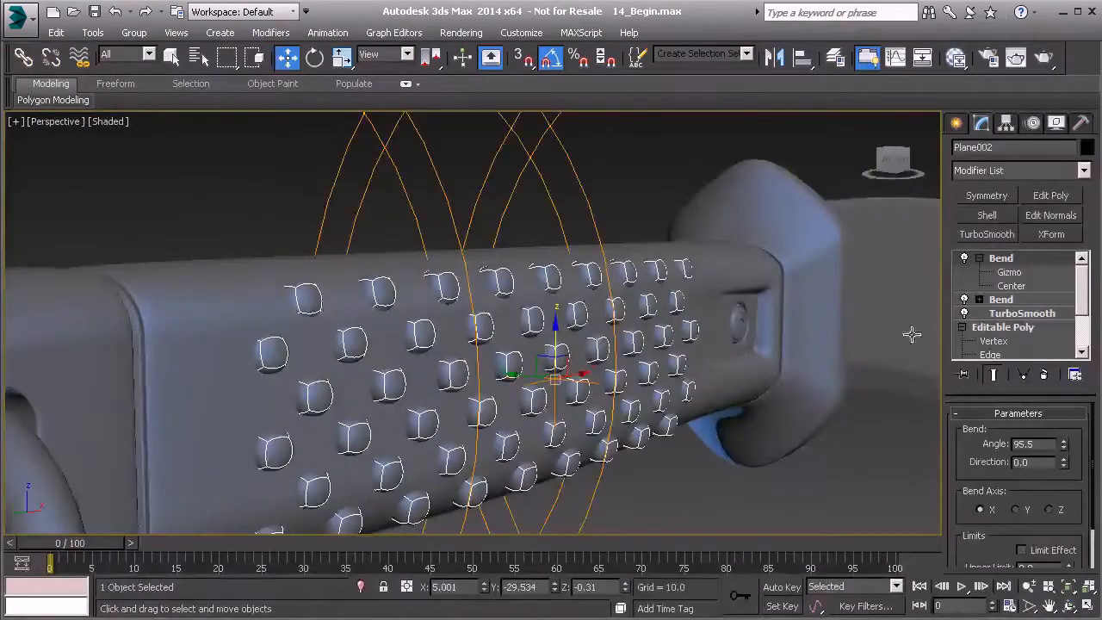
middle_click_drag(529, 351, 568, 341, "alt")
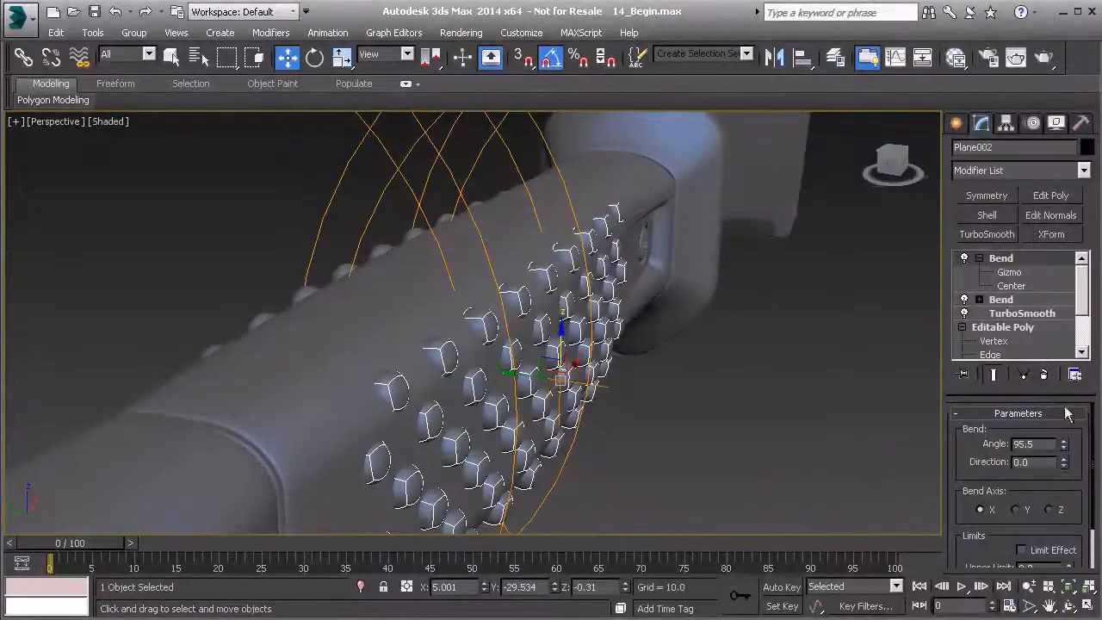
left_click_drag(1065, 447, 1060, 417)
middle_click_drag(834, 431, 779, 245, "alt")
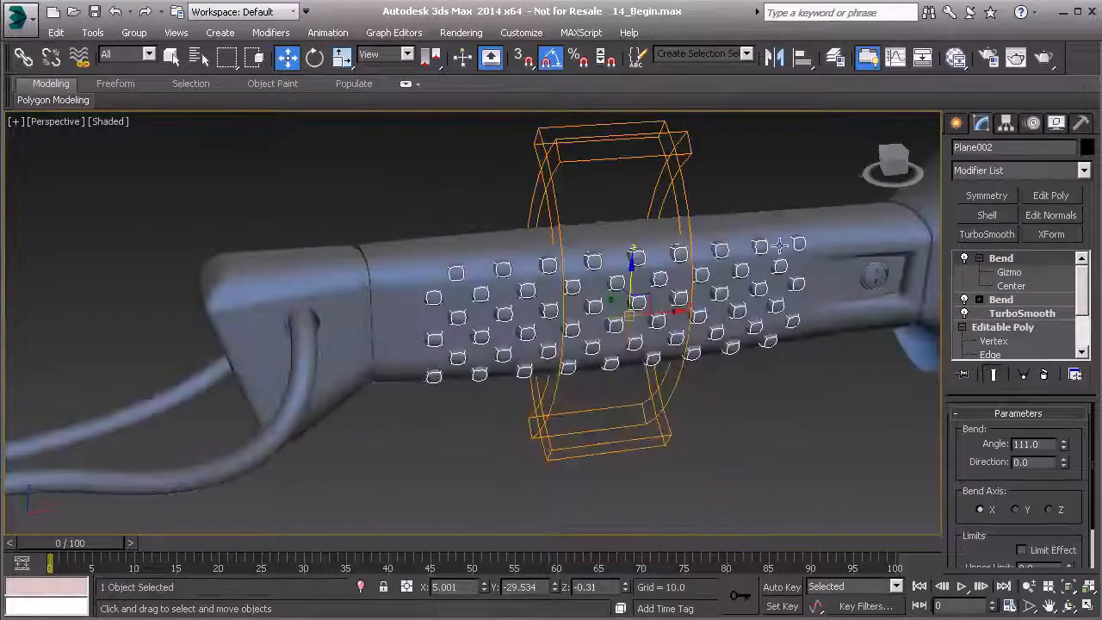
Deselect the studs and inspect the whole knife from lanyard to blade.
left_click(504, 228)
middle_click_drag(552, 317, 465, 291)
scroll(464, 292, "down", 4)
middle_click_drag(523, 330, 581, 372, "alt")
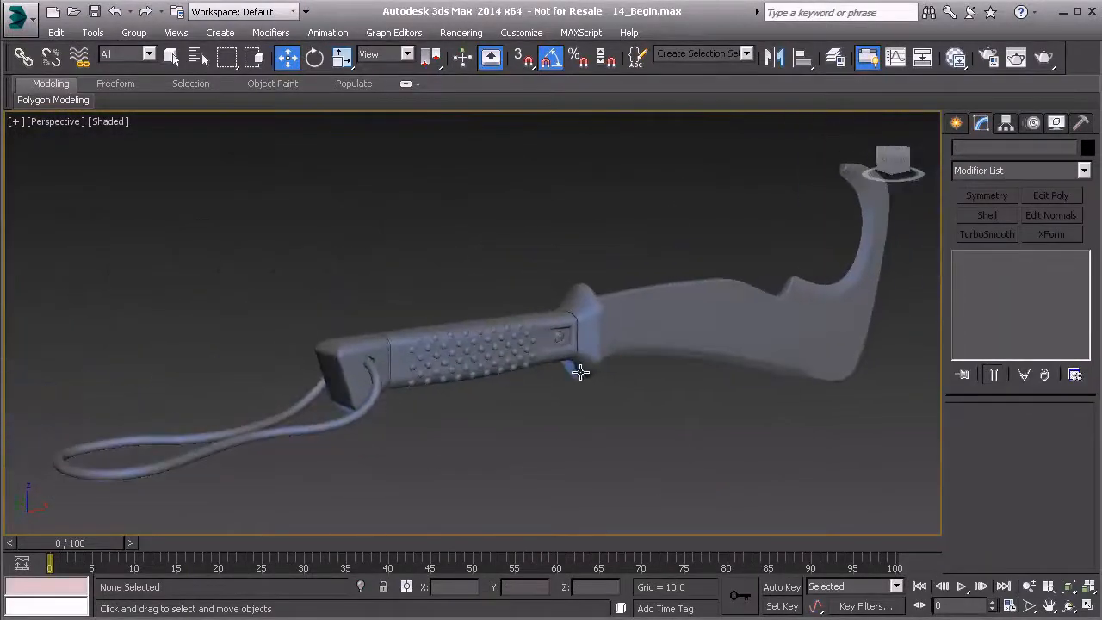